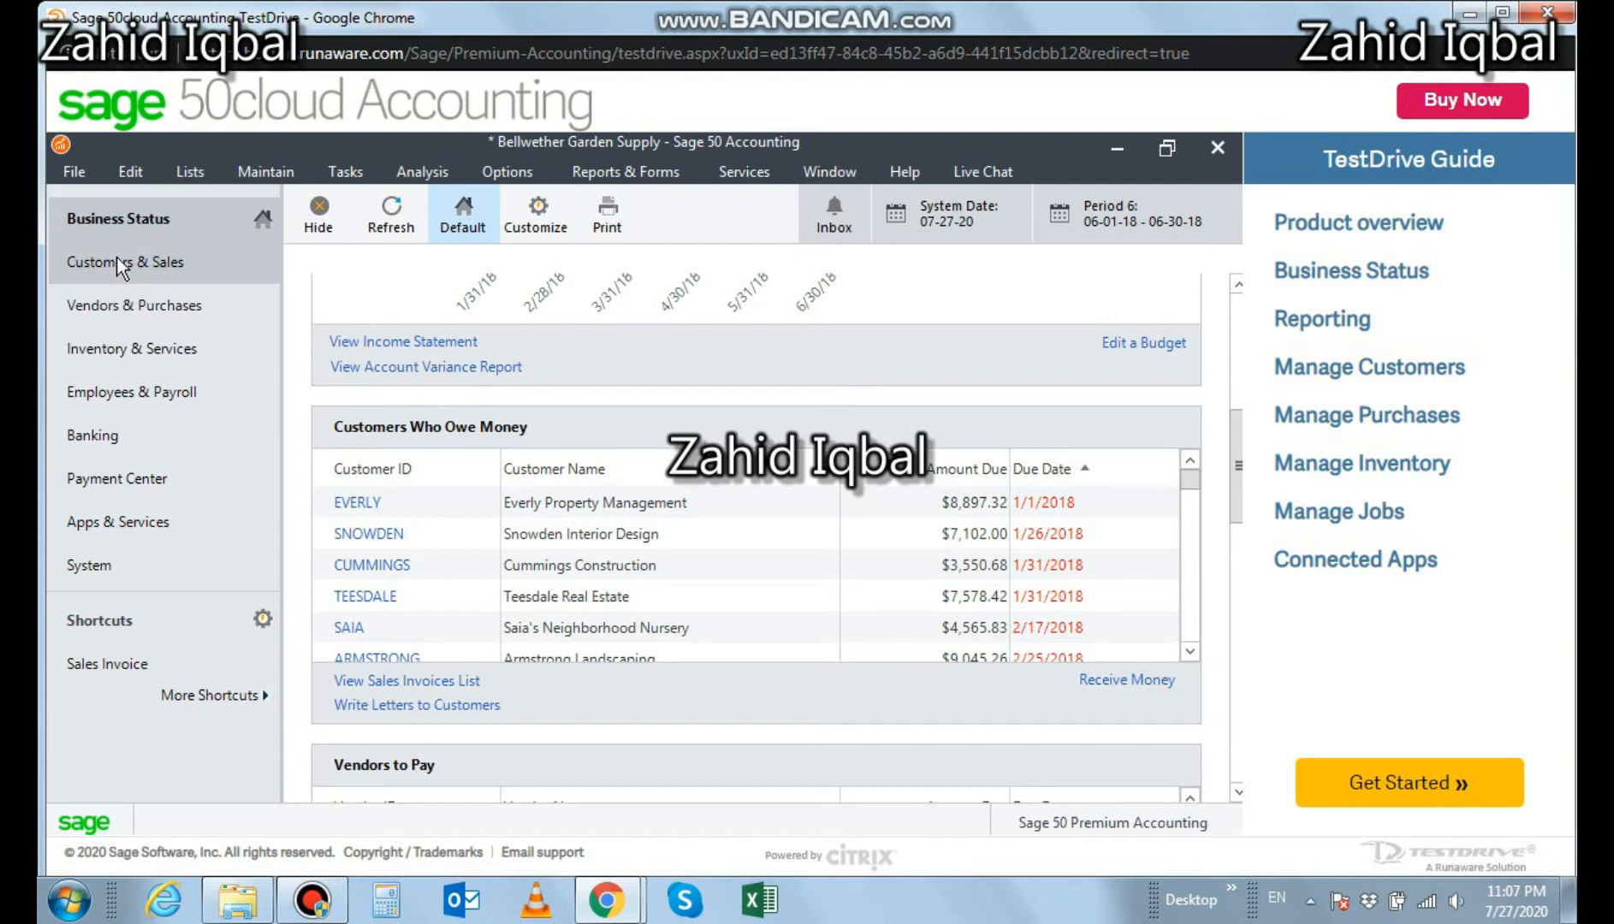
Open the Customers & Sales navigation center
left_click(117, 261)
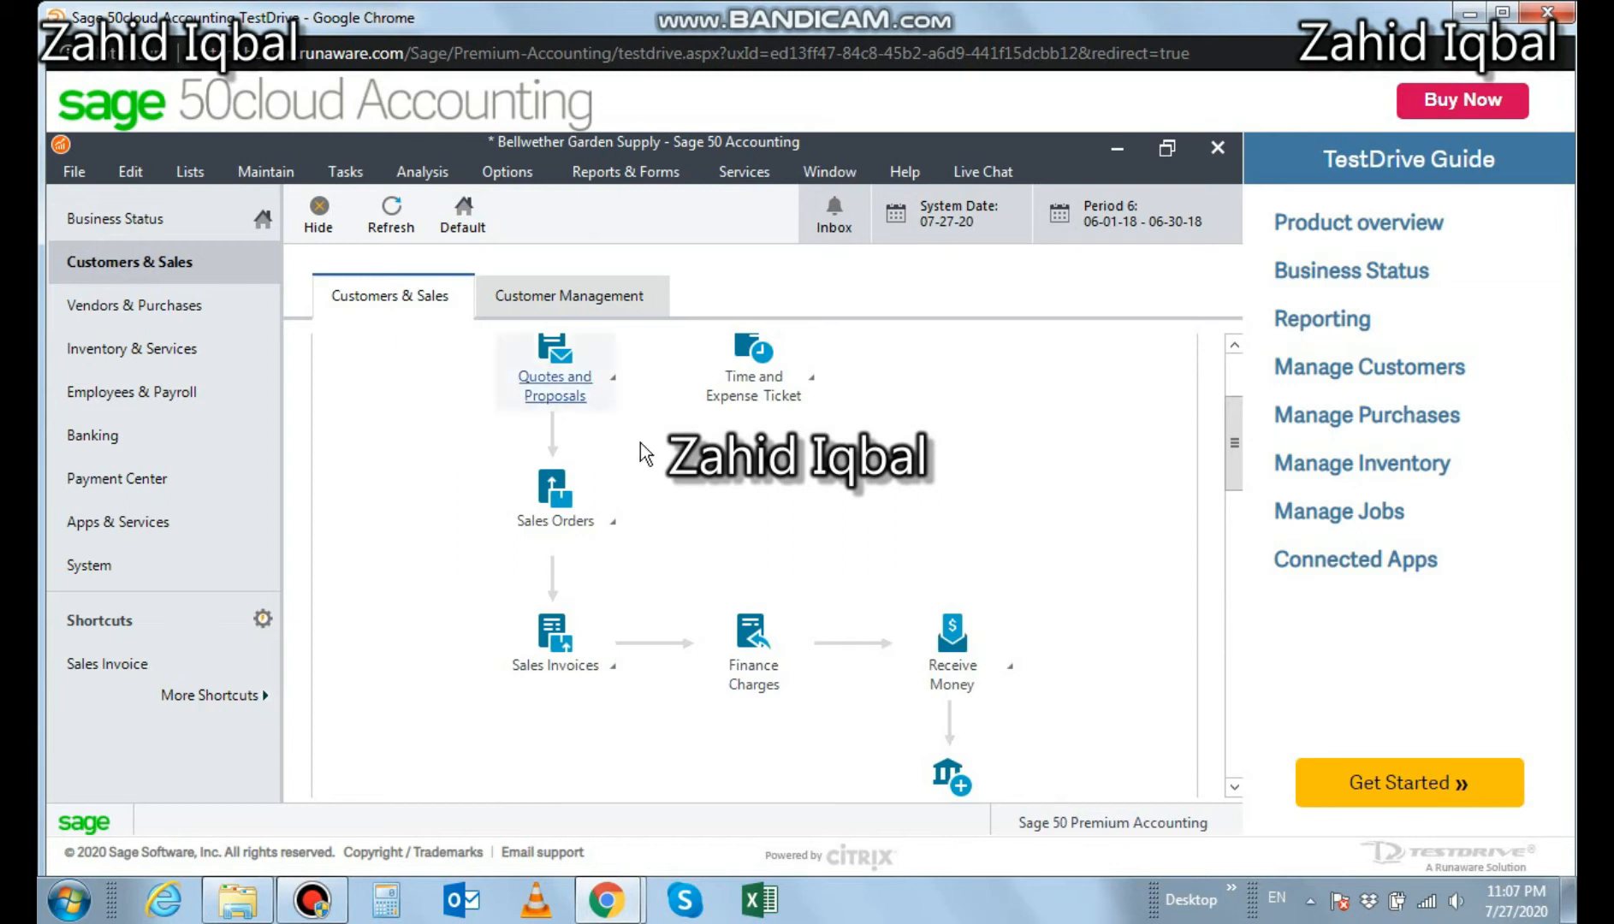
left_click_drag(1232, 434, 1233, 418)
left_click(882, 390)
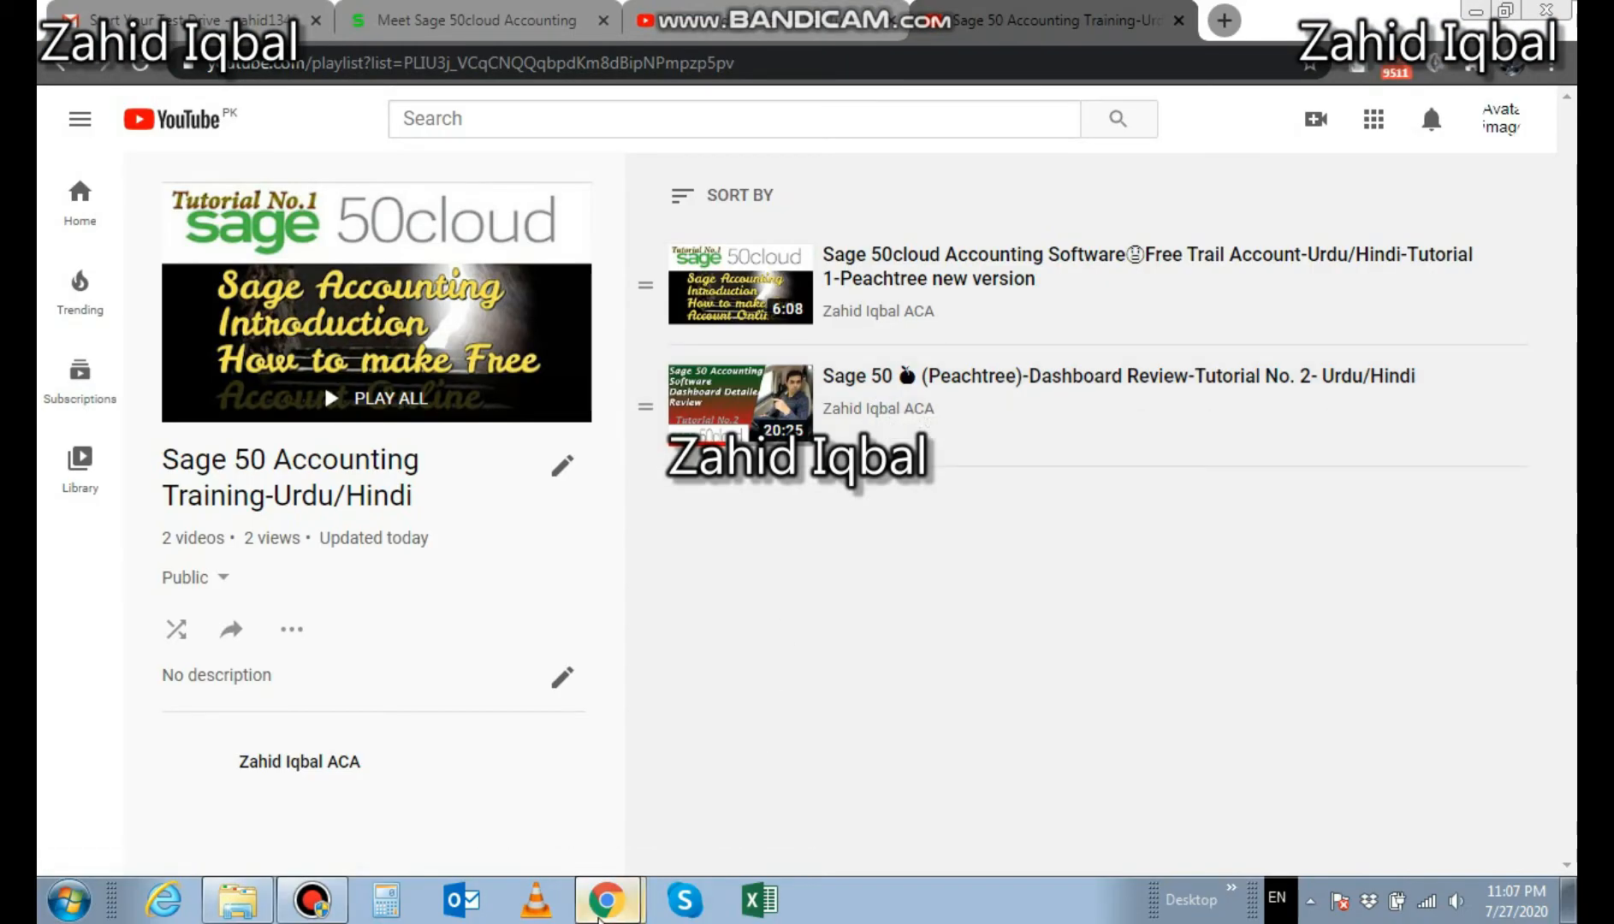
Look at the Sage 50 Accounting Training playlist on YouTube and return to the Sage 50cloud TestDrive window
mouse_move(606, 915)
left_click(644, 824)
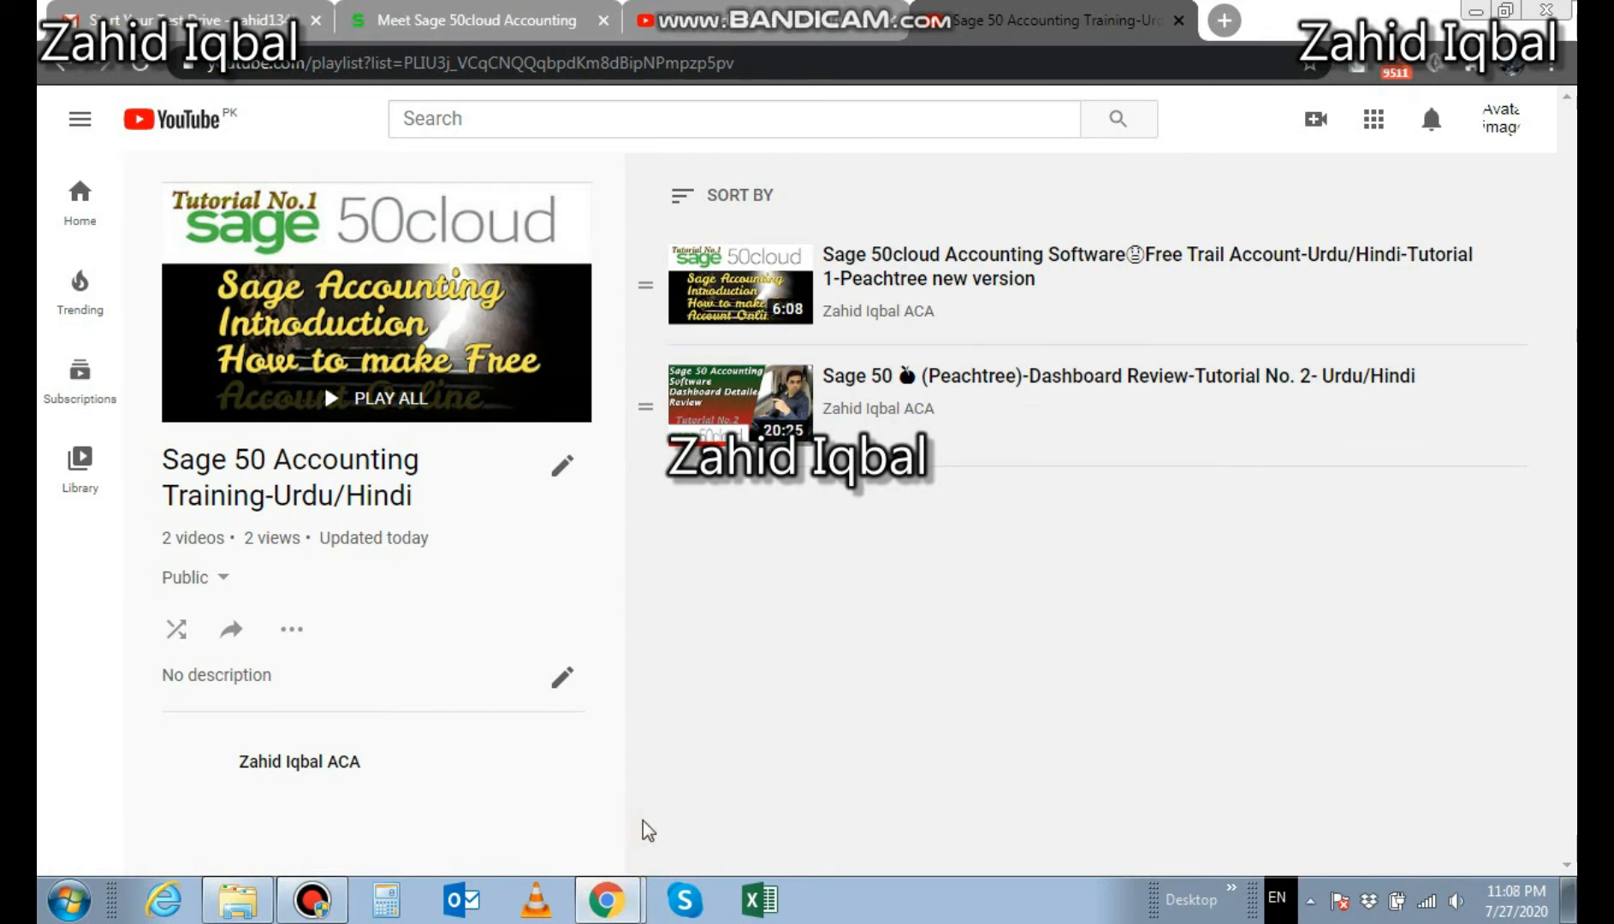
mouse_move(621, 897)
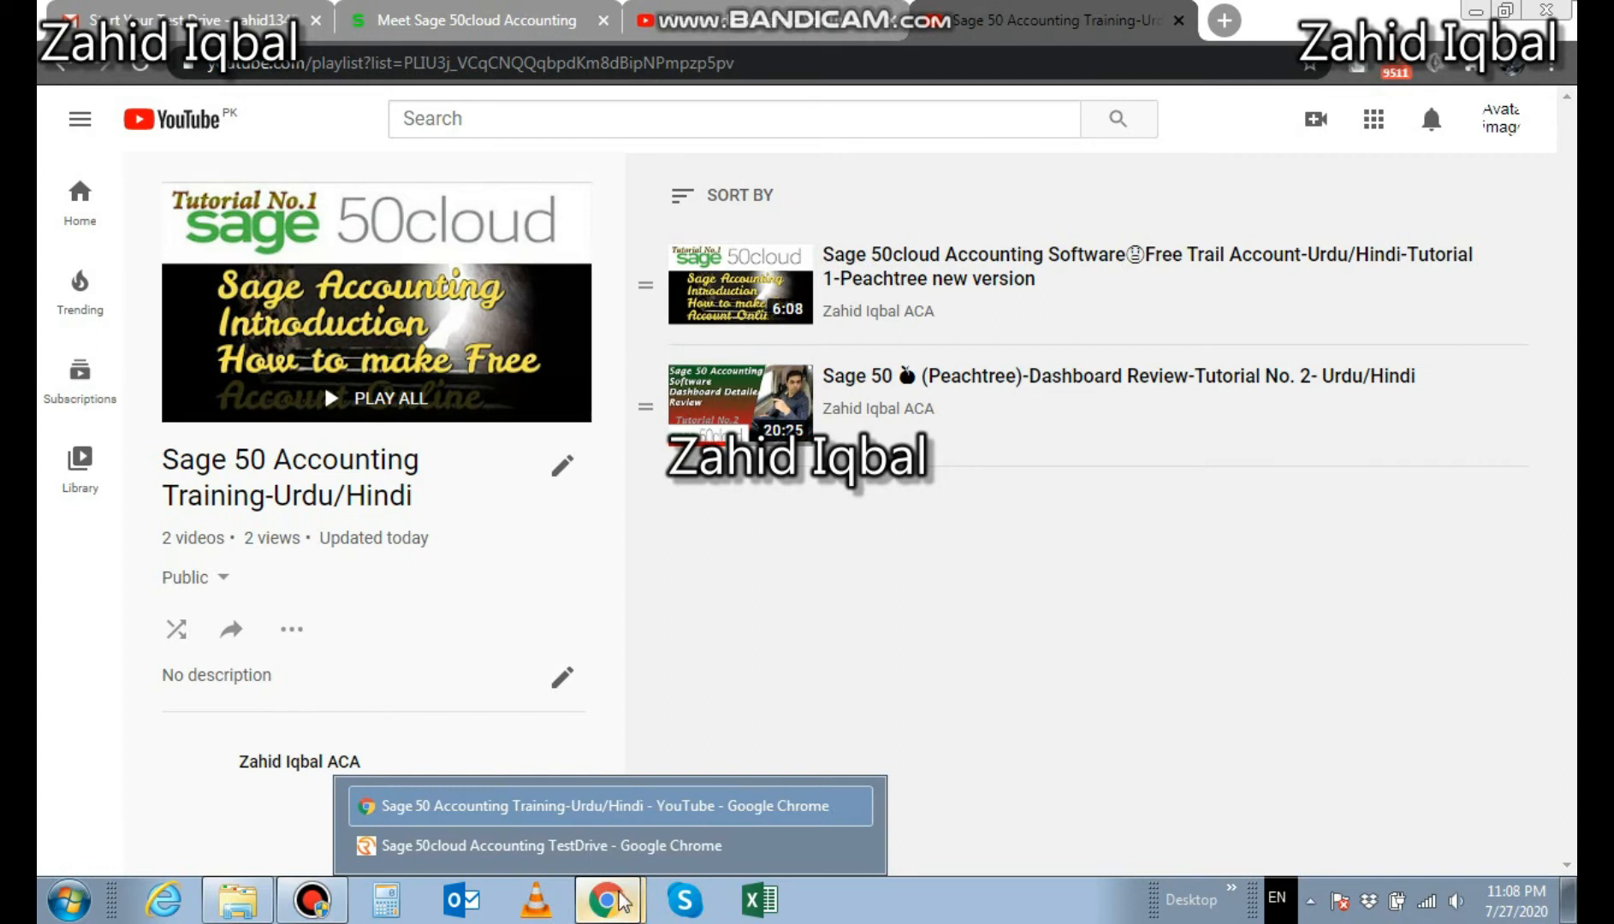
left_click(626, 846)
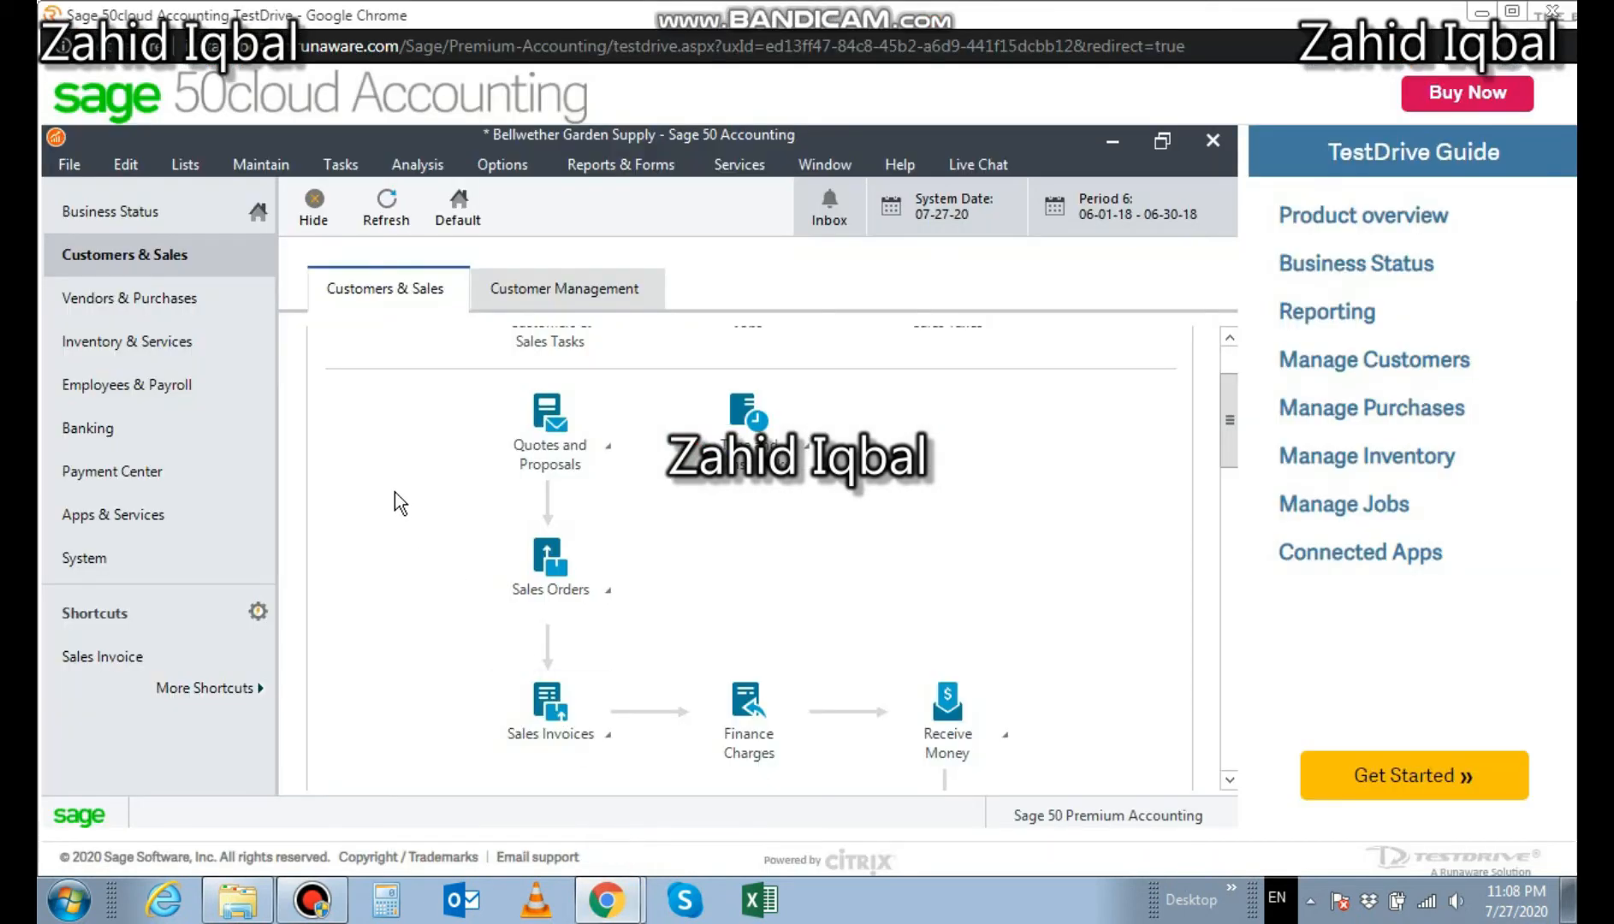
Review the Customers & Sales page: sales workflow tasks, customer list, aged receivables, recently used customer reports and Sage Advisor
mouse_move(1228, 433)
left_mouse_down()
mouse_move(1227, 416)
mouse_move(1227, 429)
left_mouse_up()
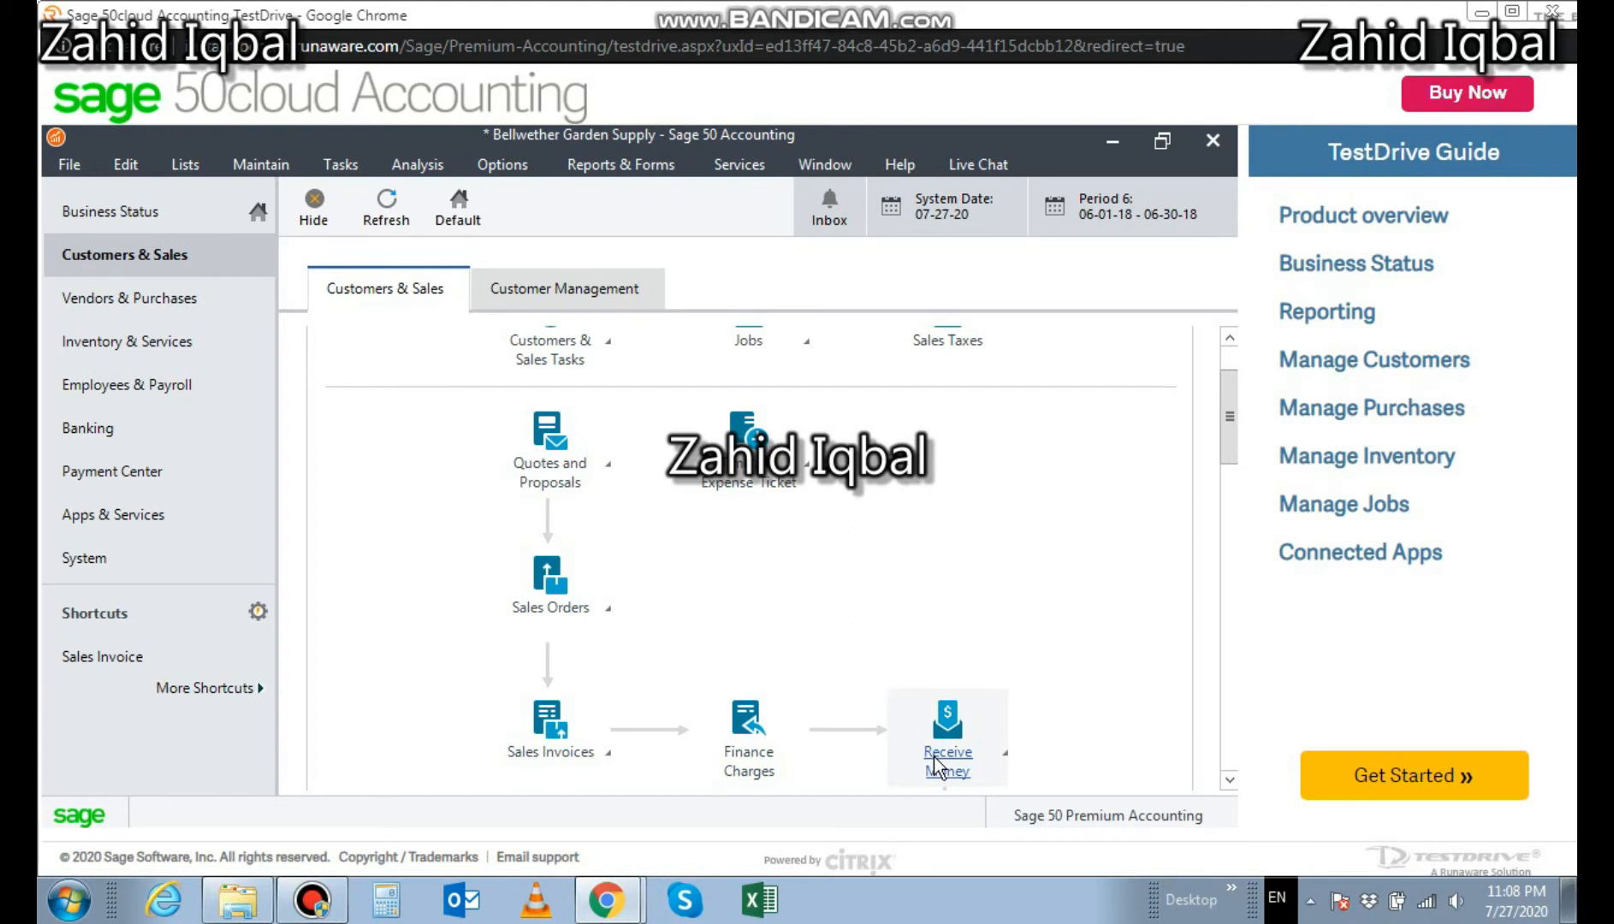
left_click_drag(1227, 445, 1230, 485)
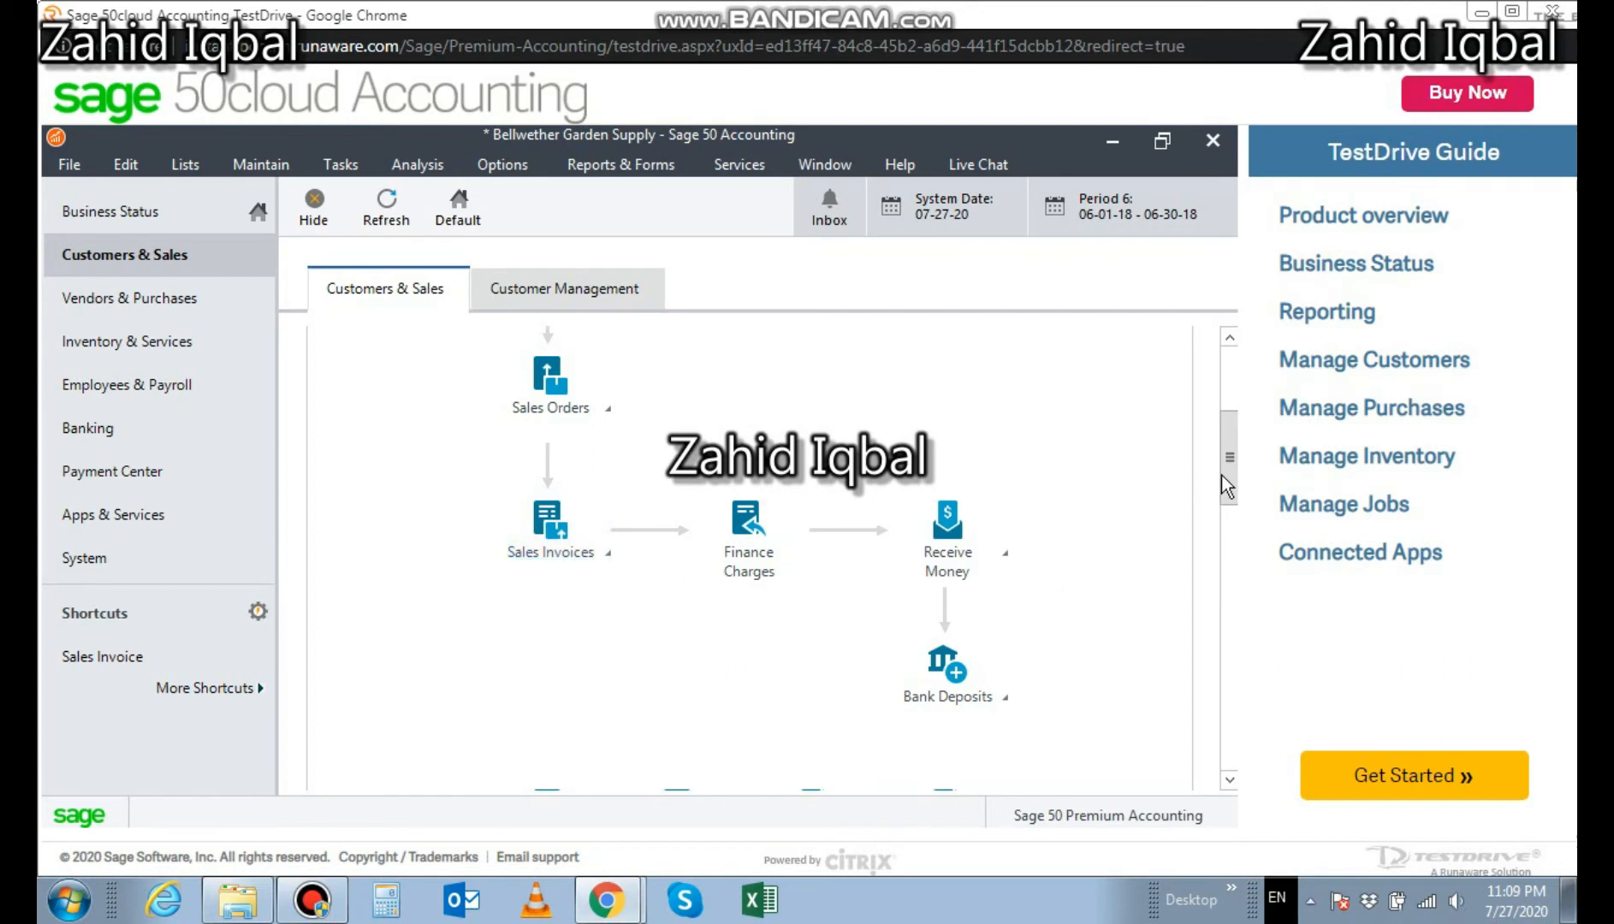
left_click_drag(1224, 471, 1228, 516)
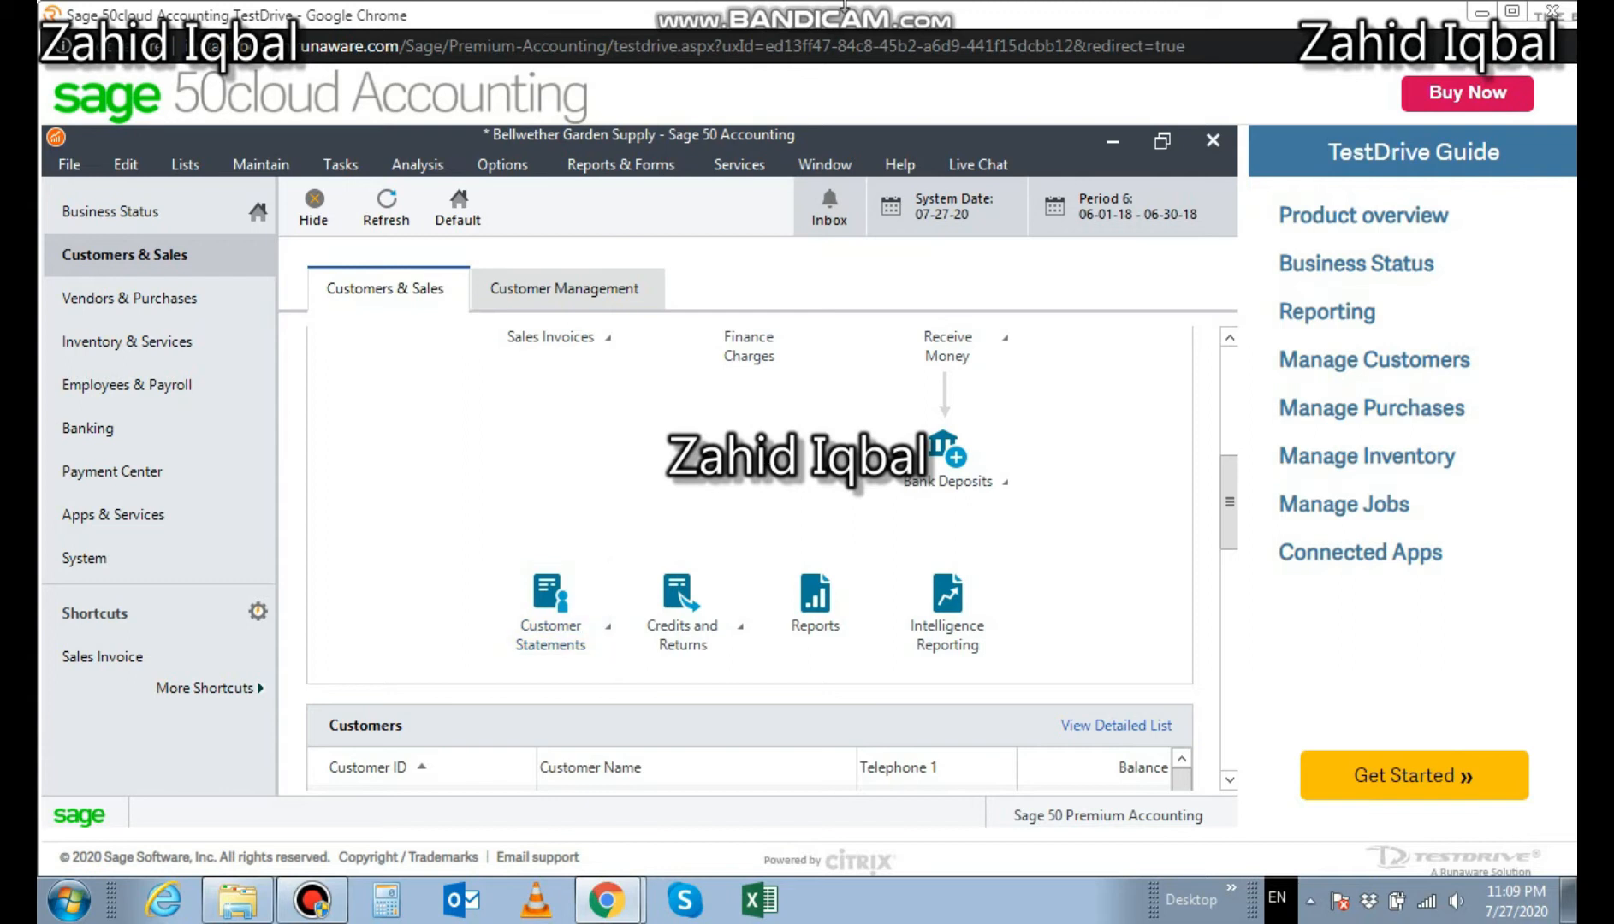
mouse_move(848, 7)
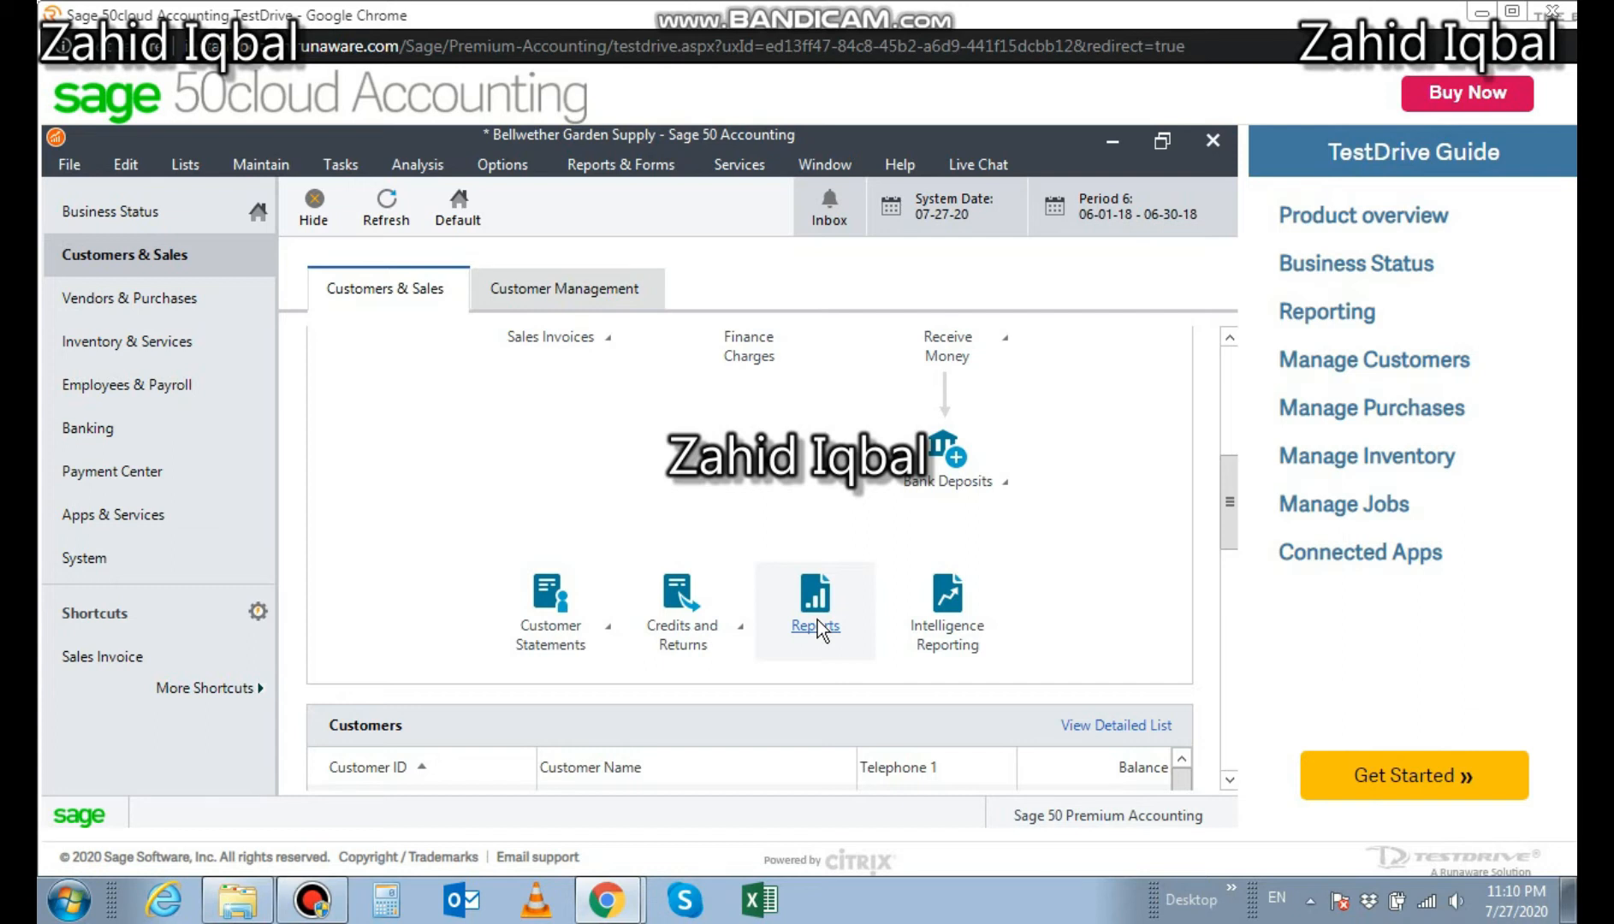
left_click(1230, 465)
left_click_drag(1230, 466, 1227, 523)
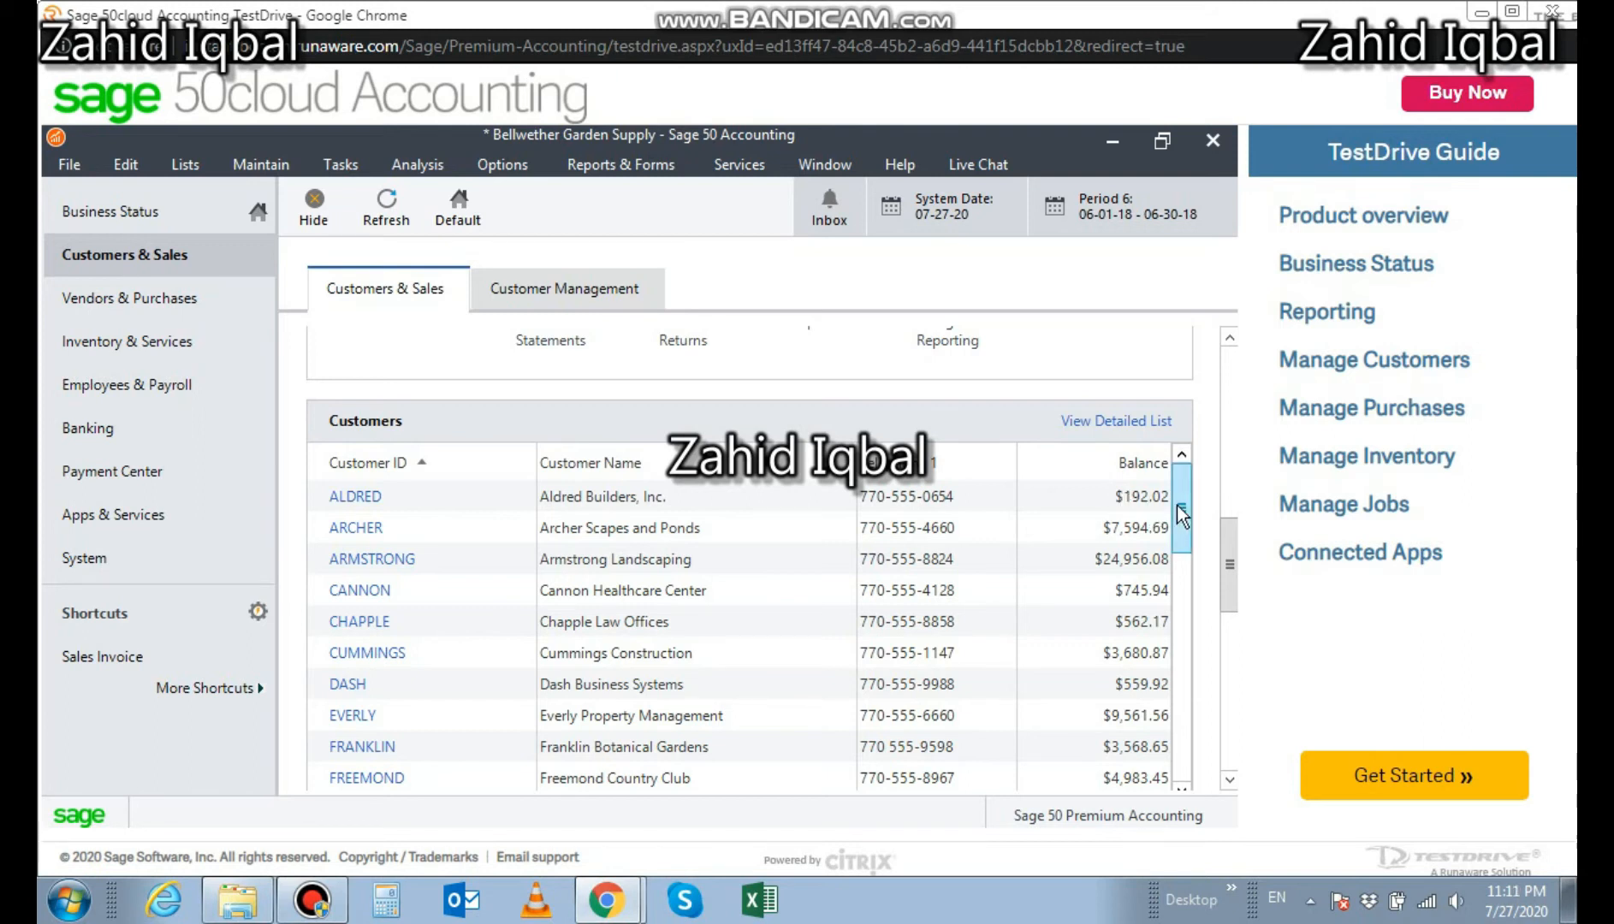
left_click(1232, 533)
left_click_drag(1230, 544, 1228, 605)
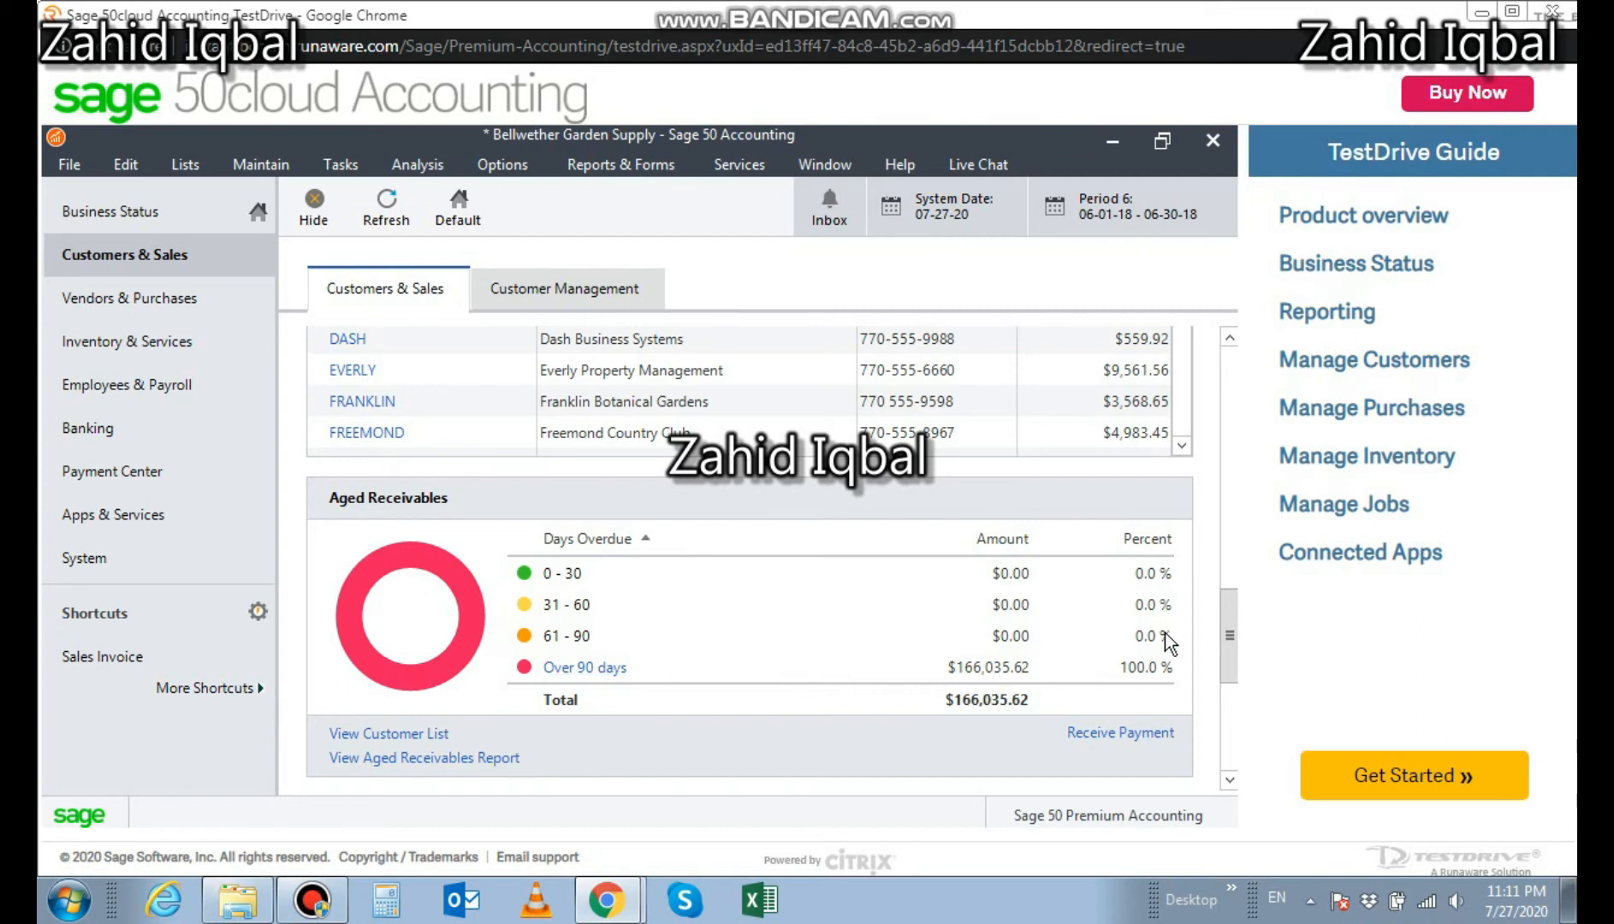
left_click_drag(1229, 619, 1227, 675)
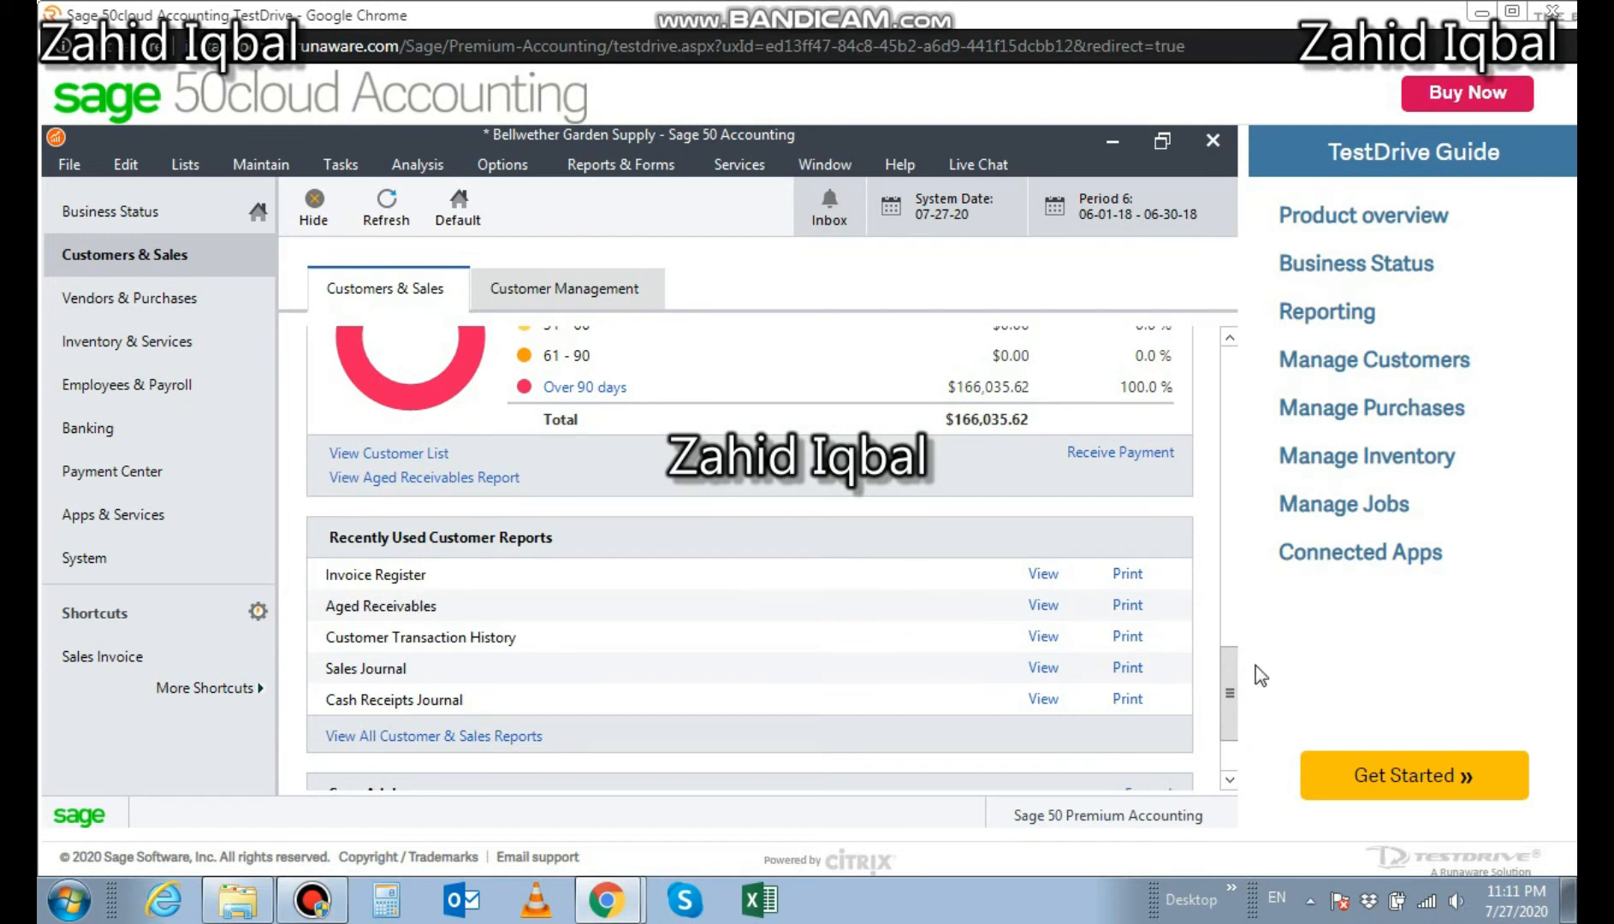
left_click_drag(1232, 686, 1232, 742)
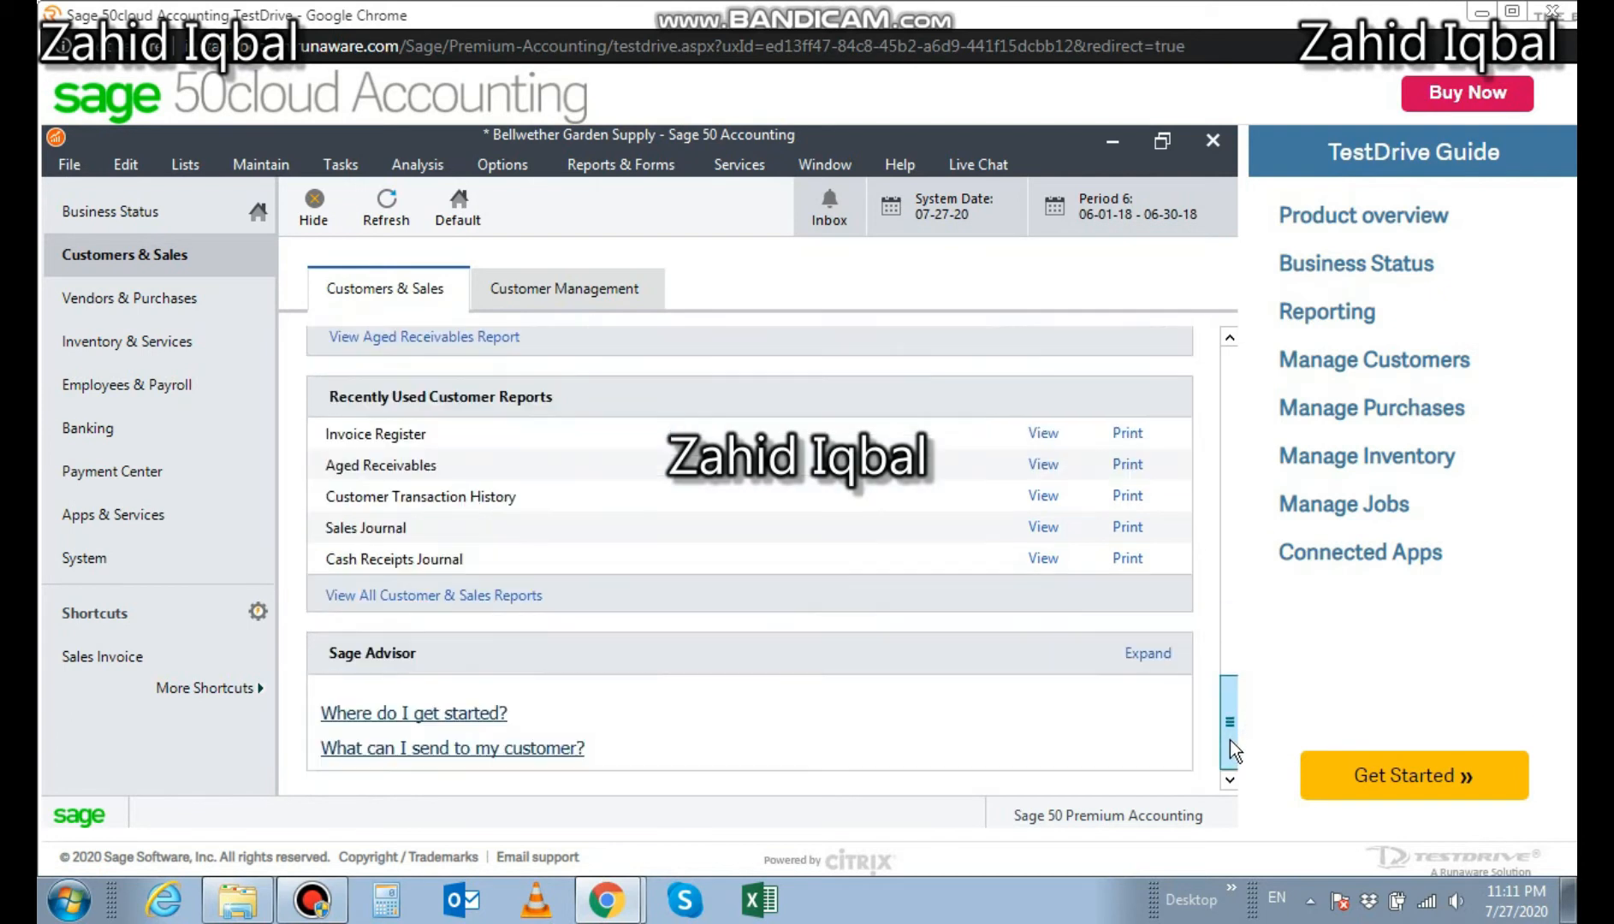
left_click_drag(1233, 615, 1233, 195)
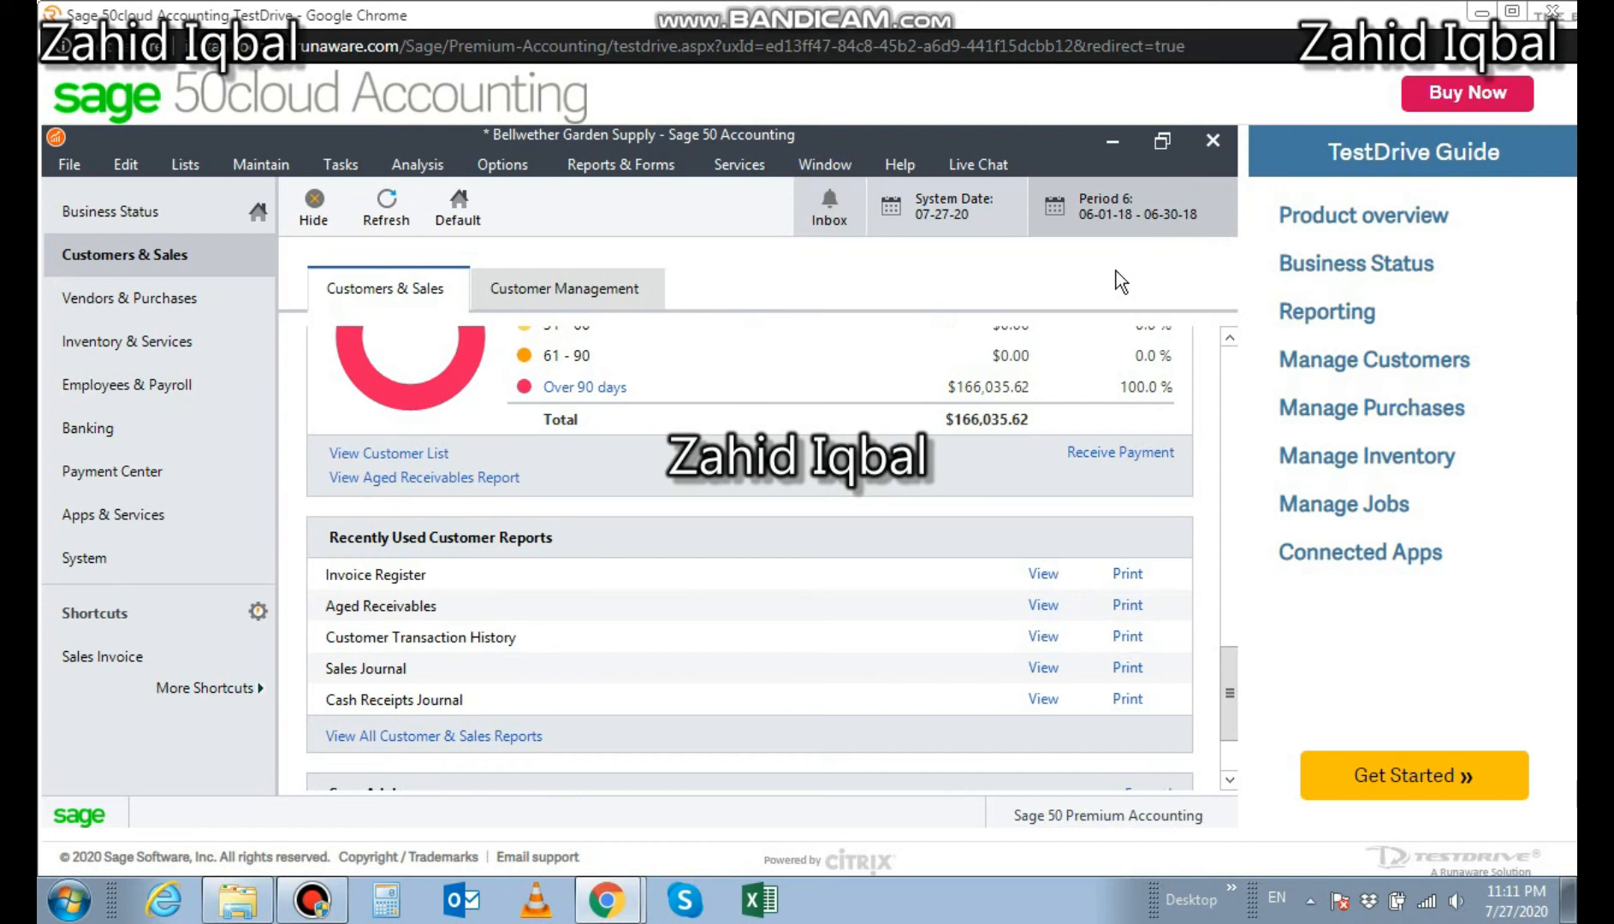
Open a new sales invoice from the Sales Invoices task in the sales workflow
left_click_drag(1226, 660, 1224, 412)
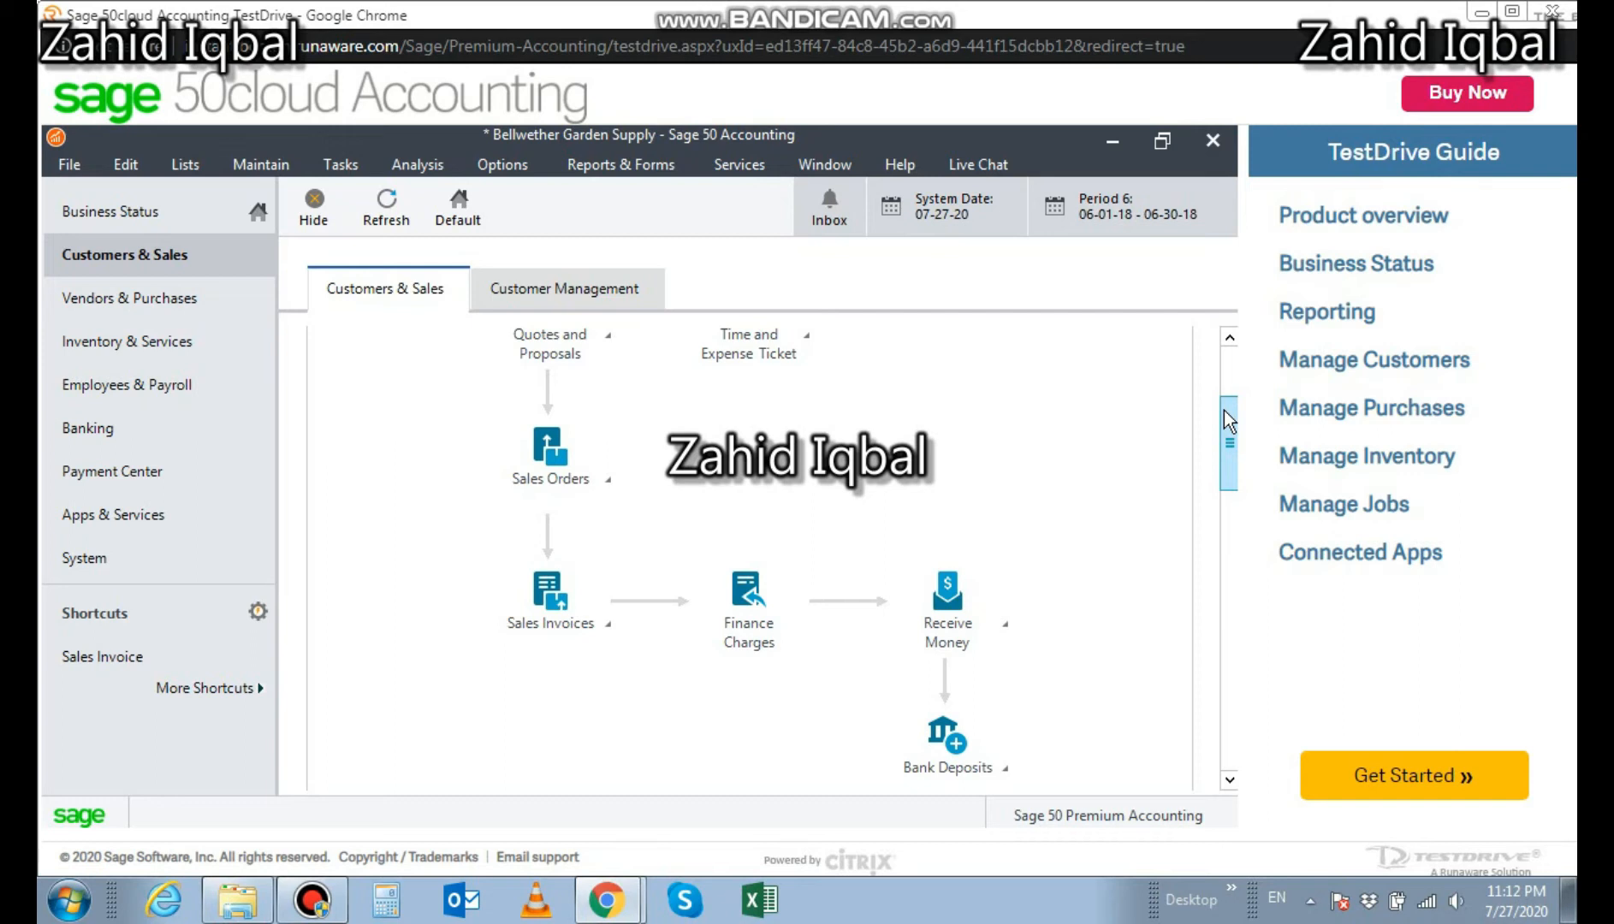
left_click(603, 624)
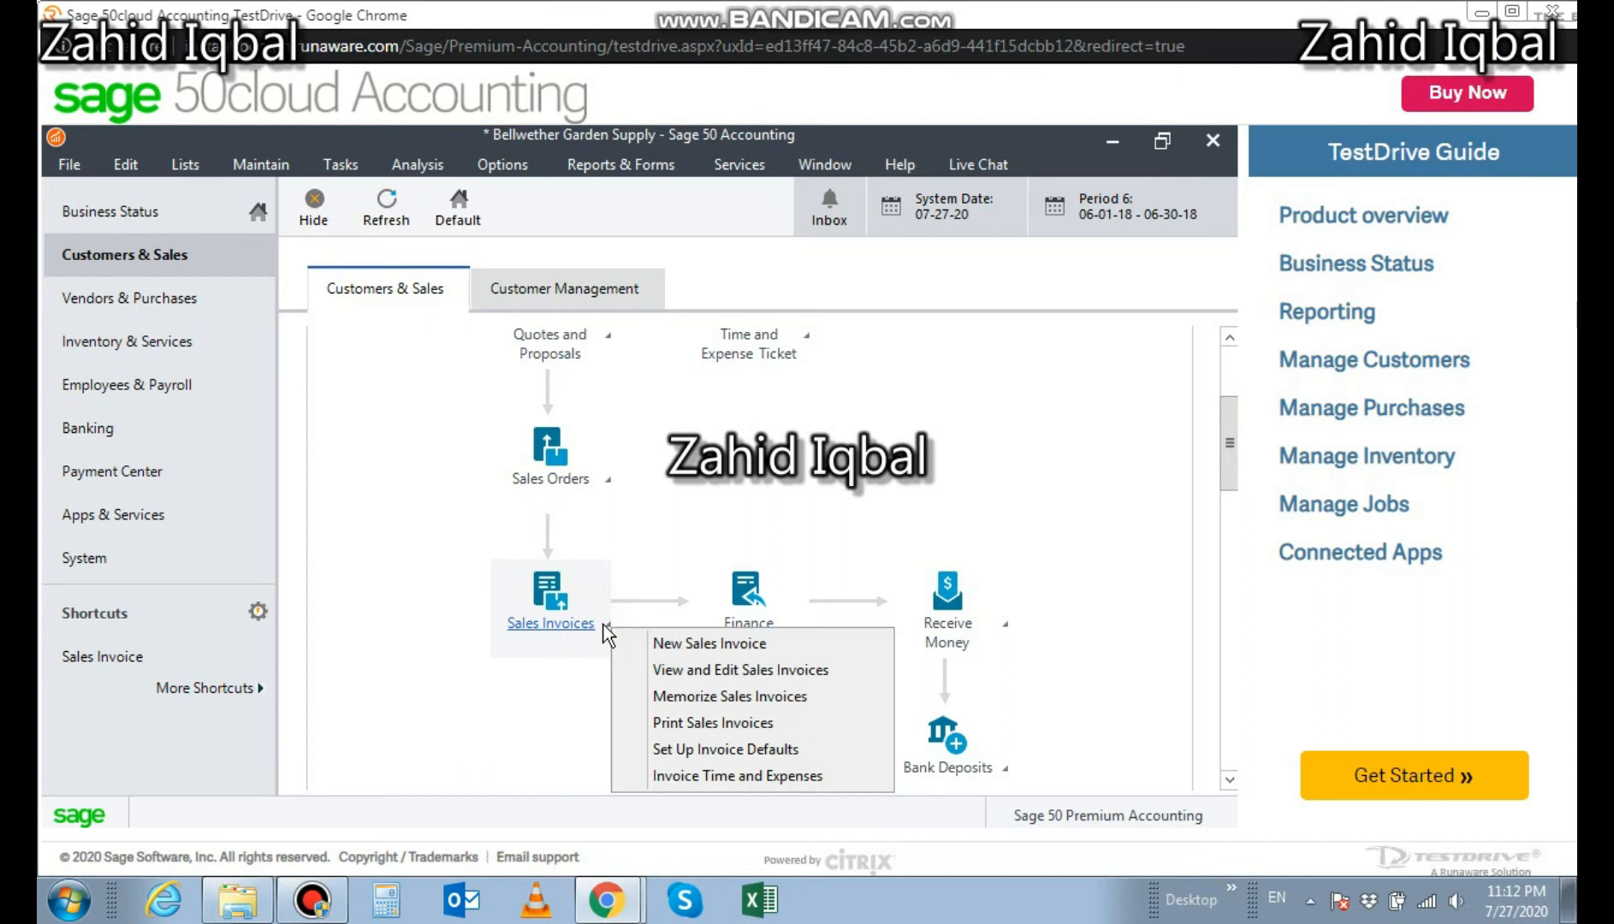
left_click(682, 648)
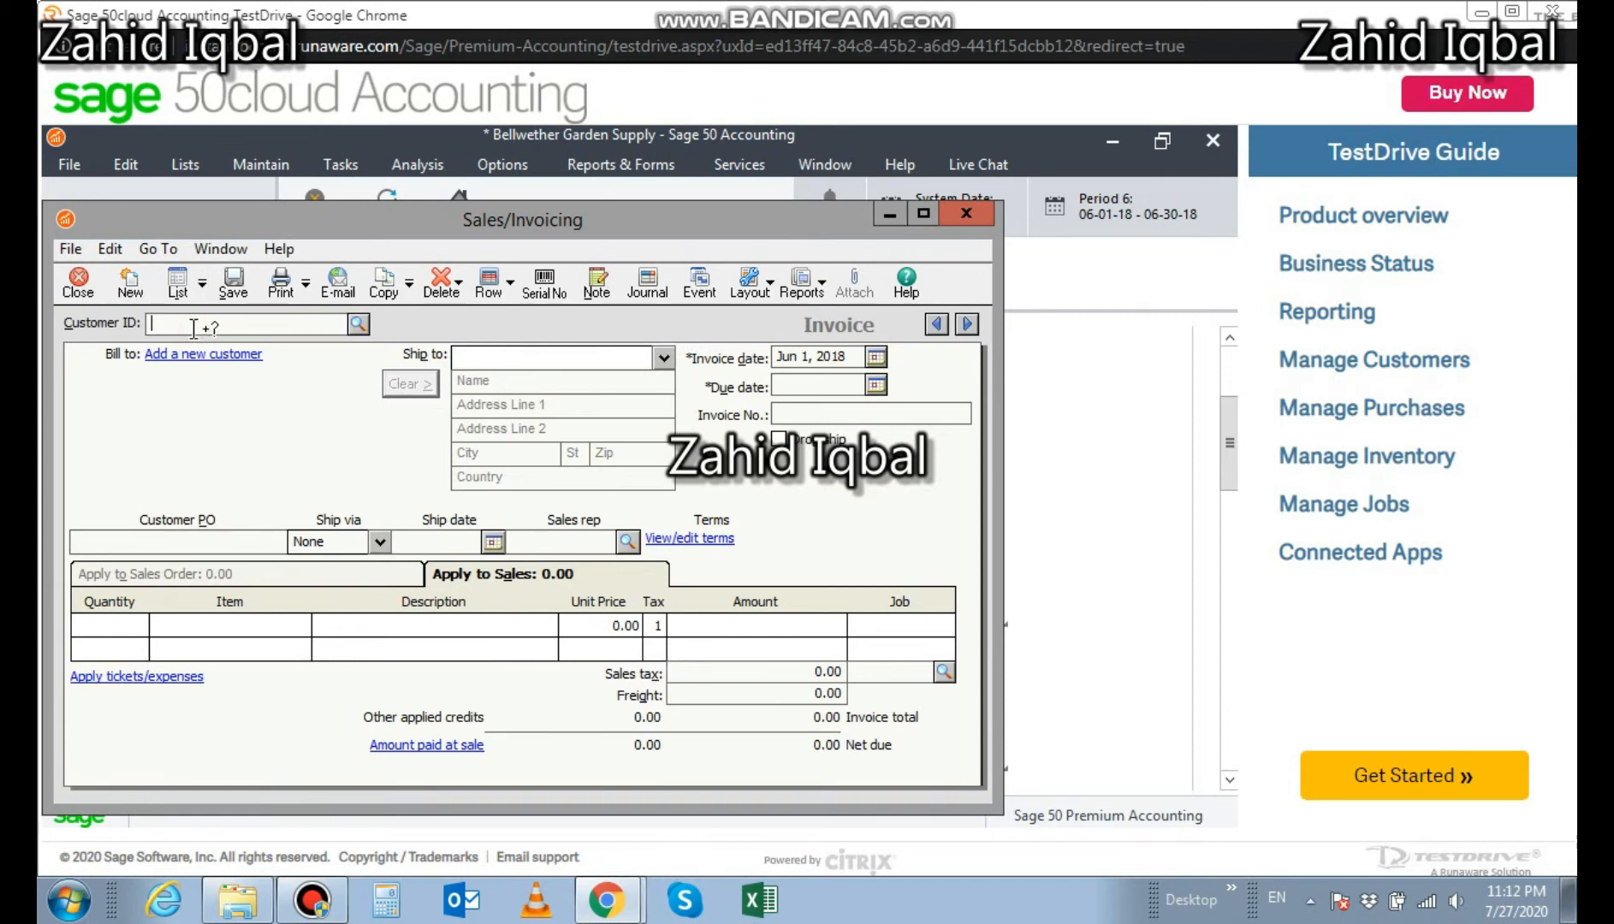
Bill the invoice to Aldred Builders, Inc. as number 11334 and show its Apply to Sales lines
type("al")
type("dred")
left_click(362, 330)
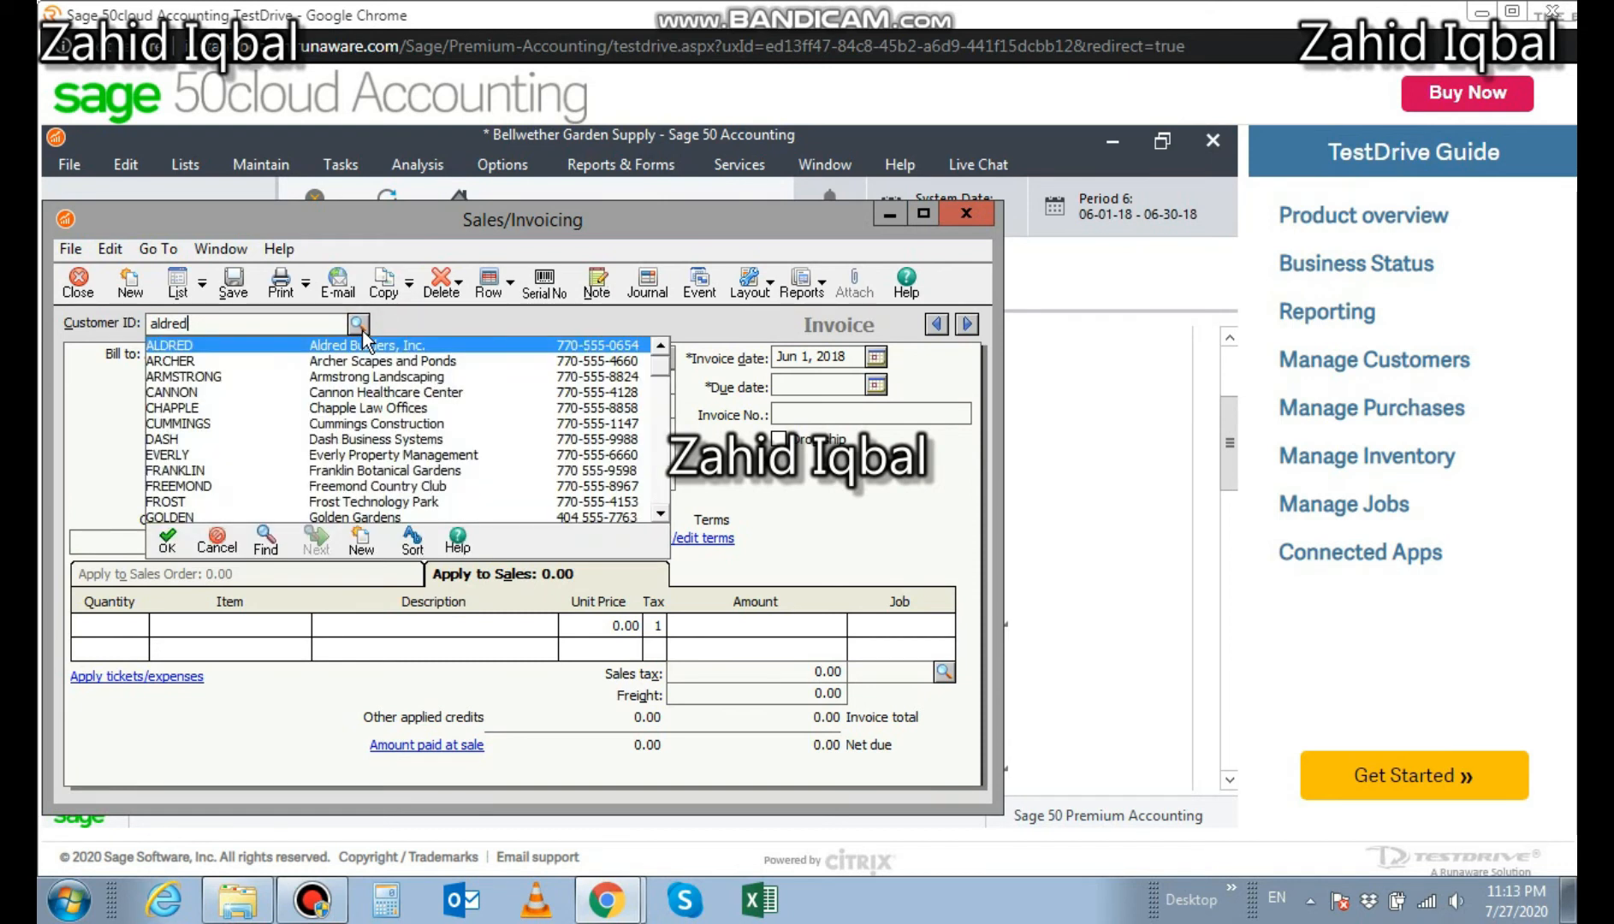
double_click(361, 343)
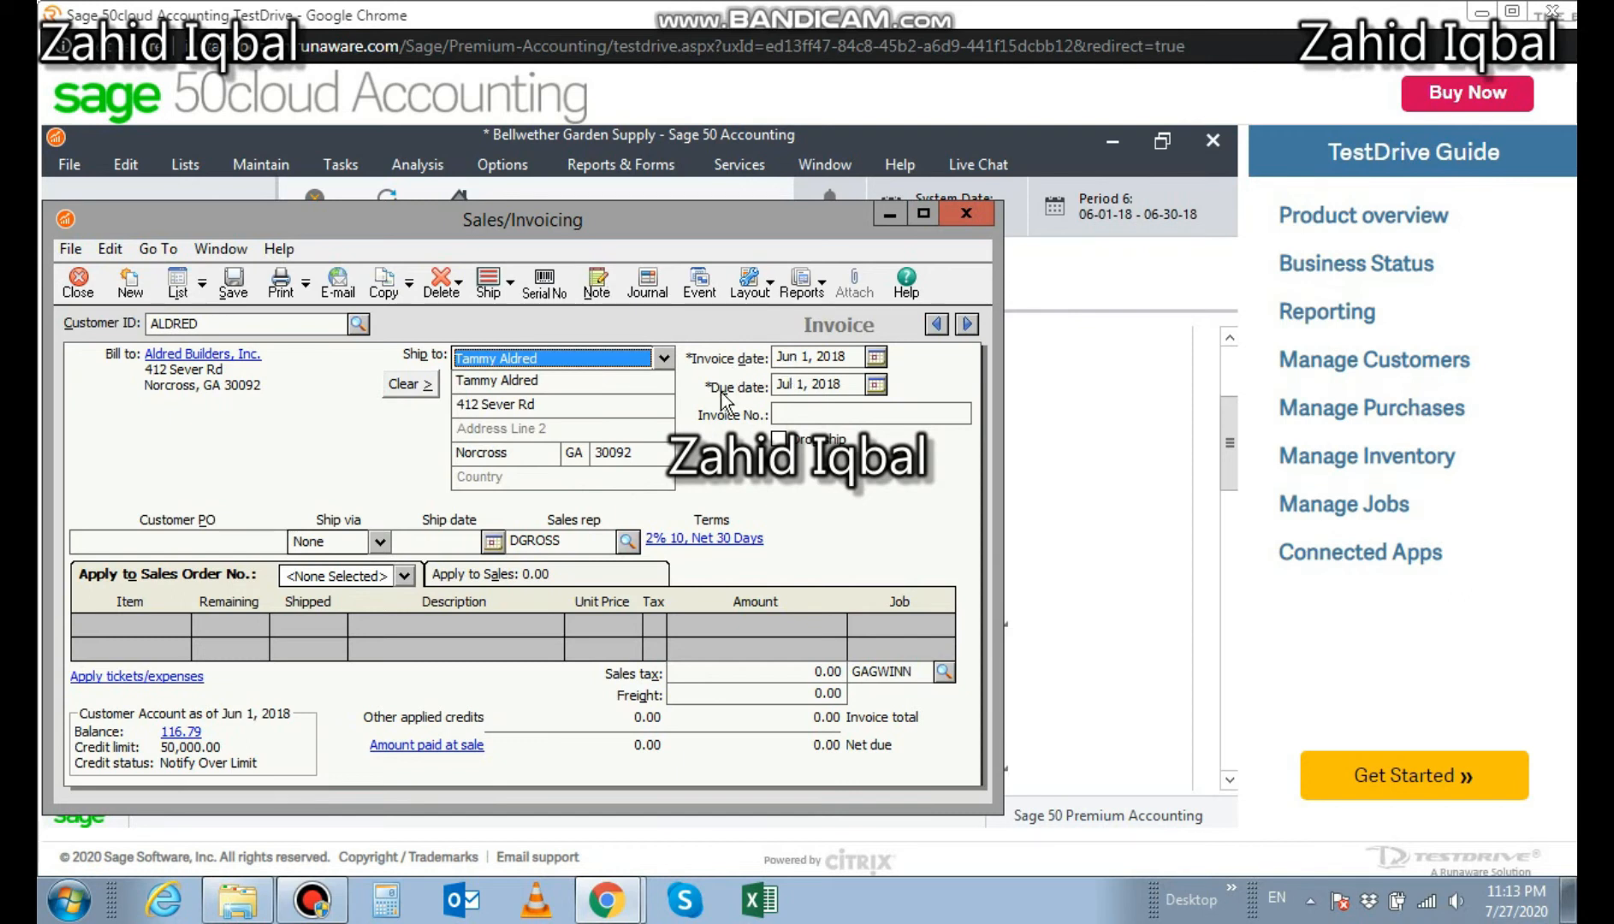
left_click(787, 413)
type("11334")
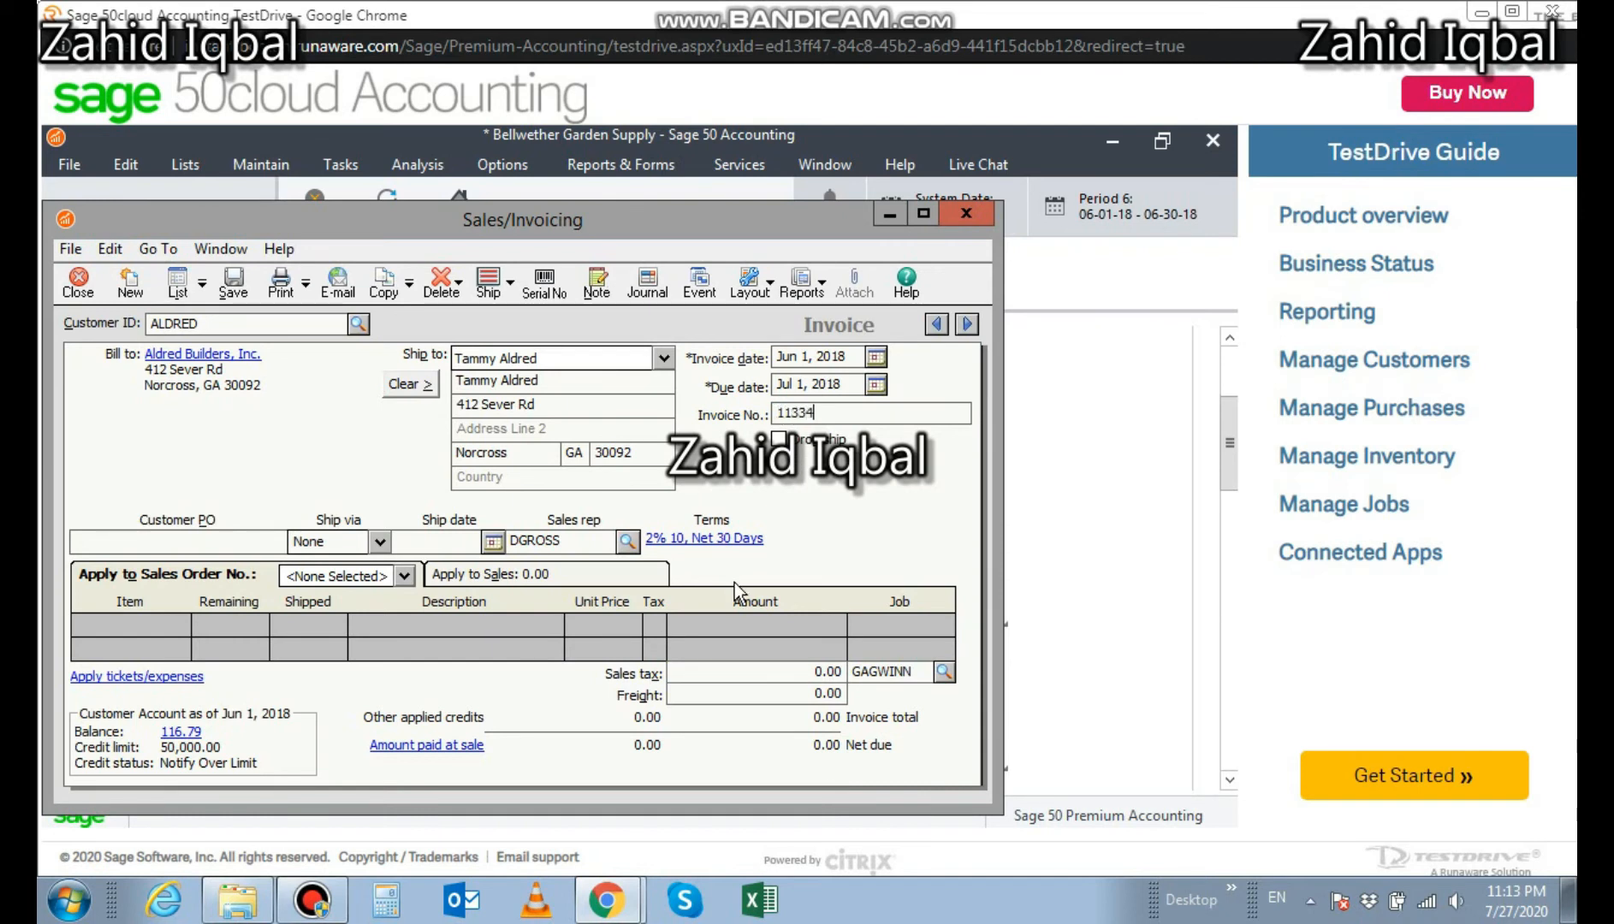
left_click(549, 574)
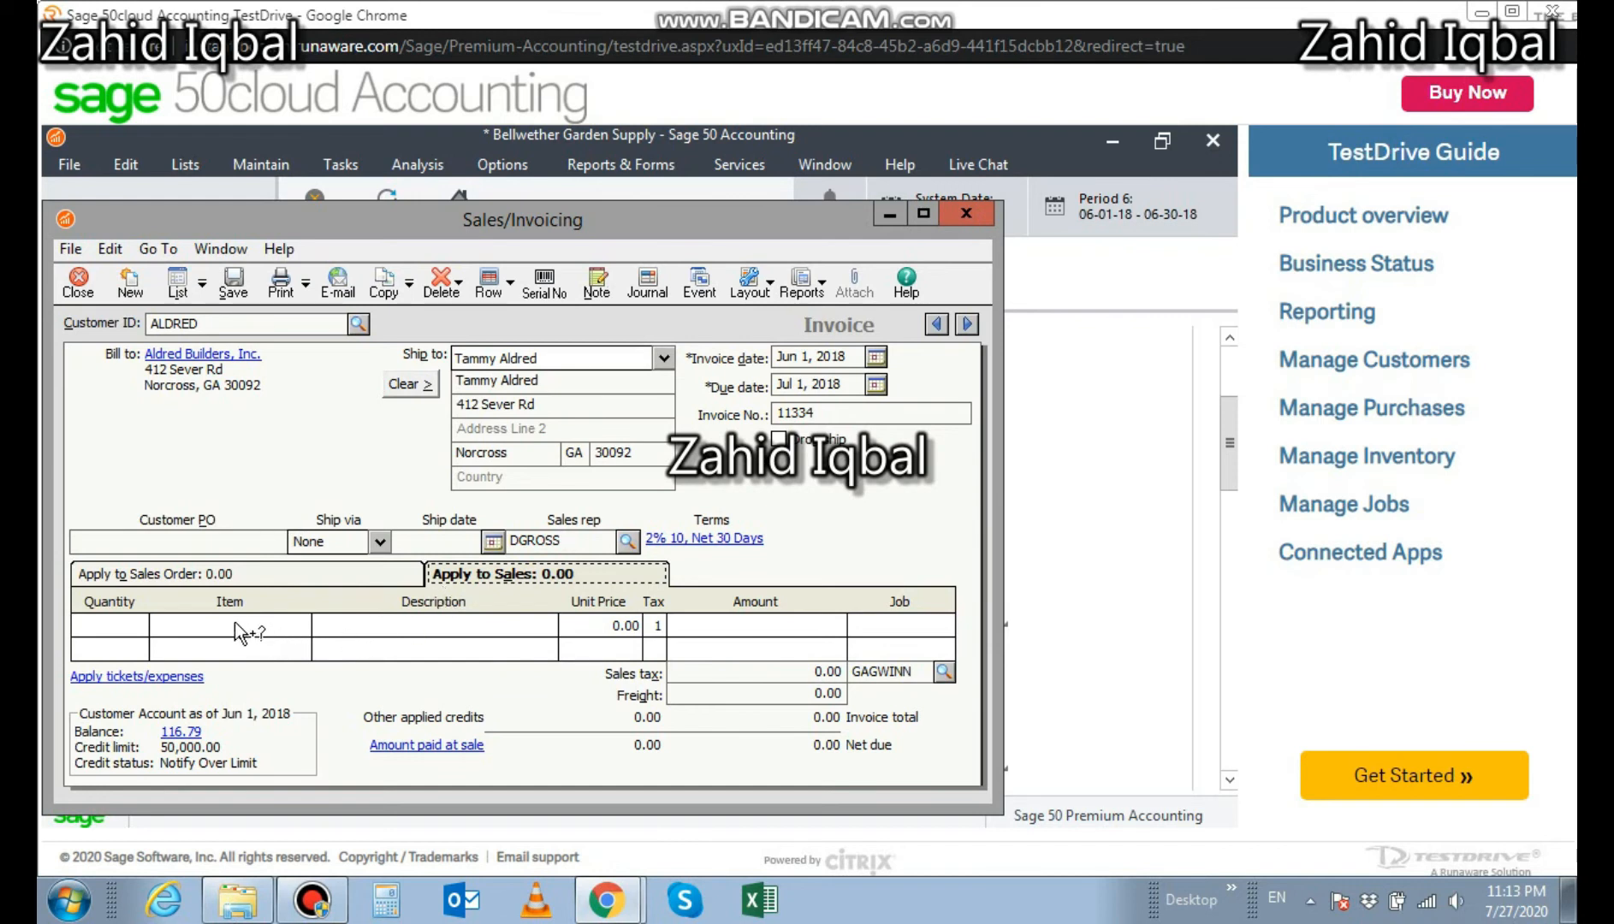
left_click(209, 620)
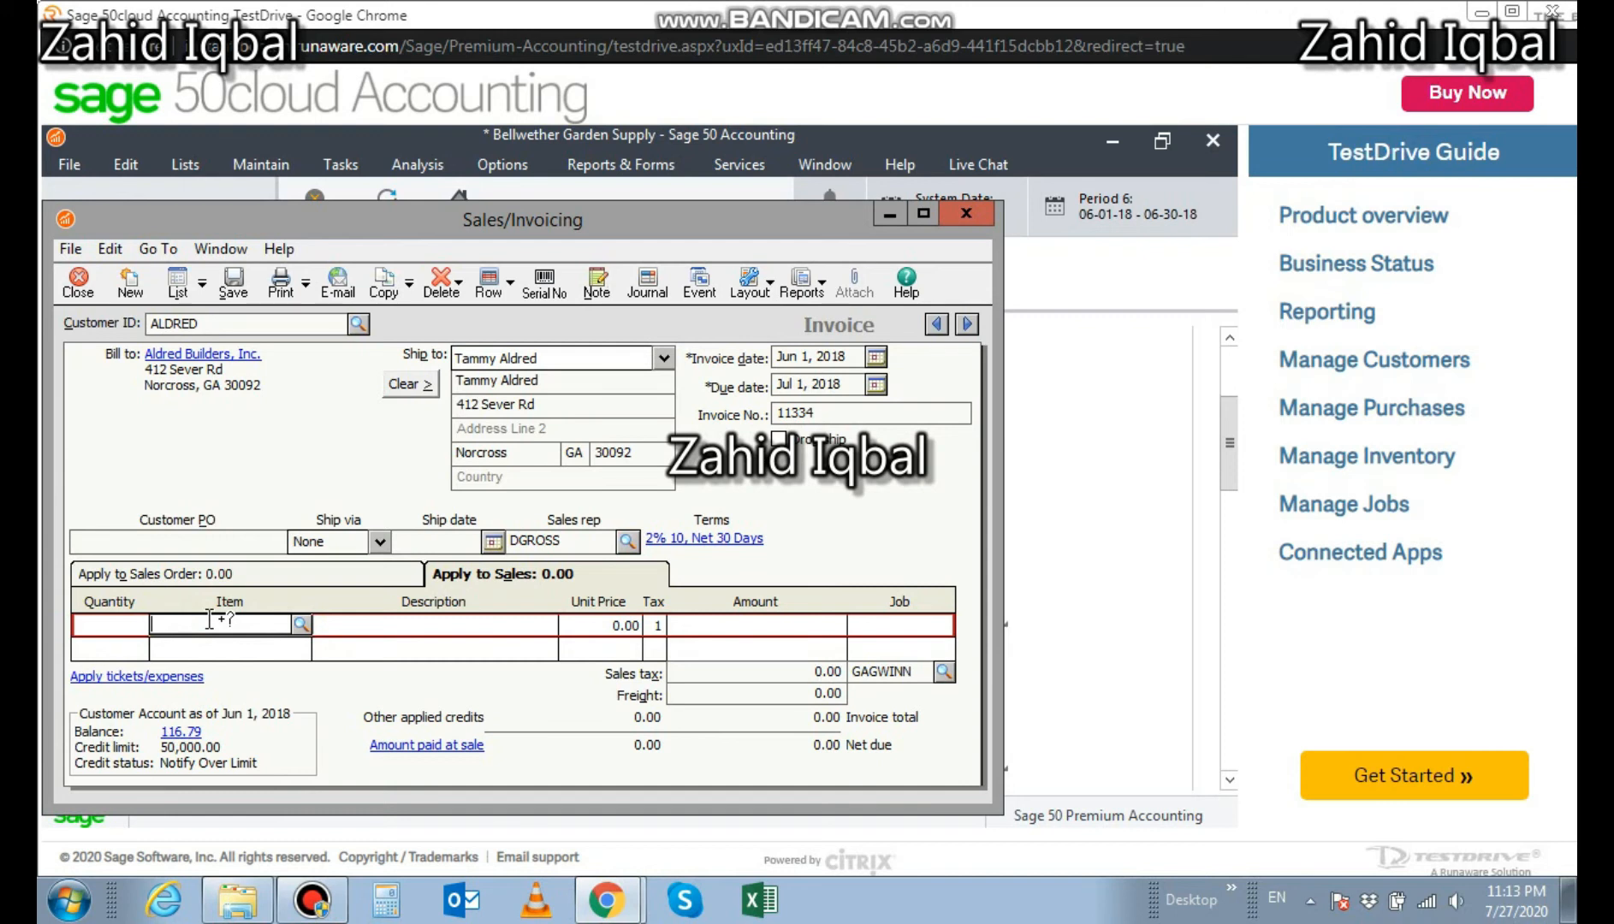
type("dd")
key("Tab")
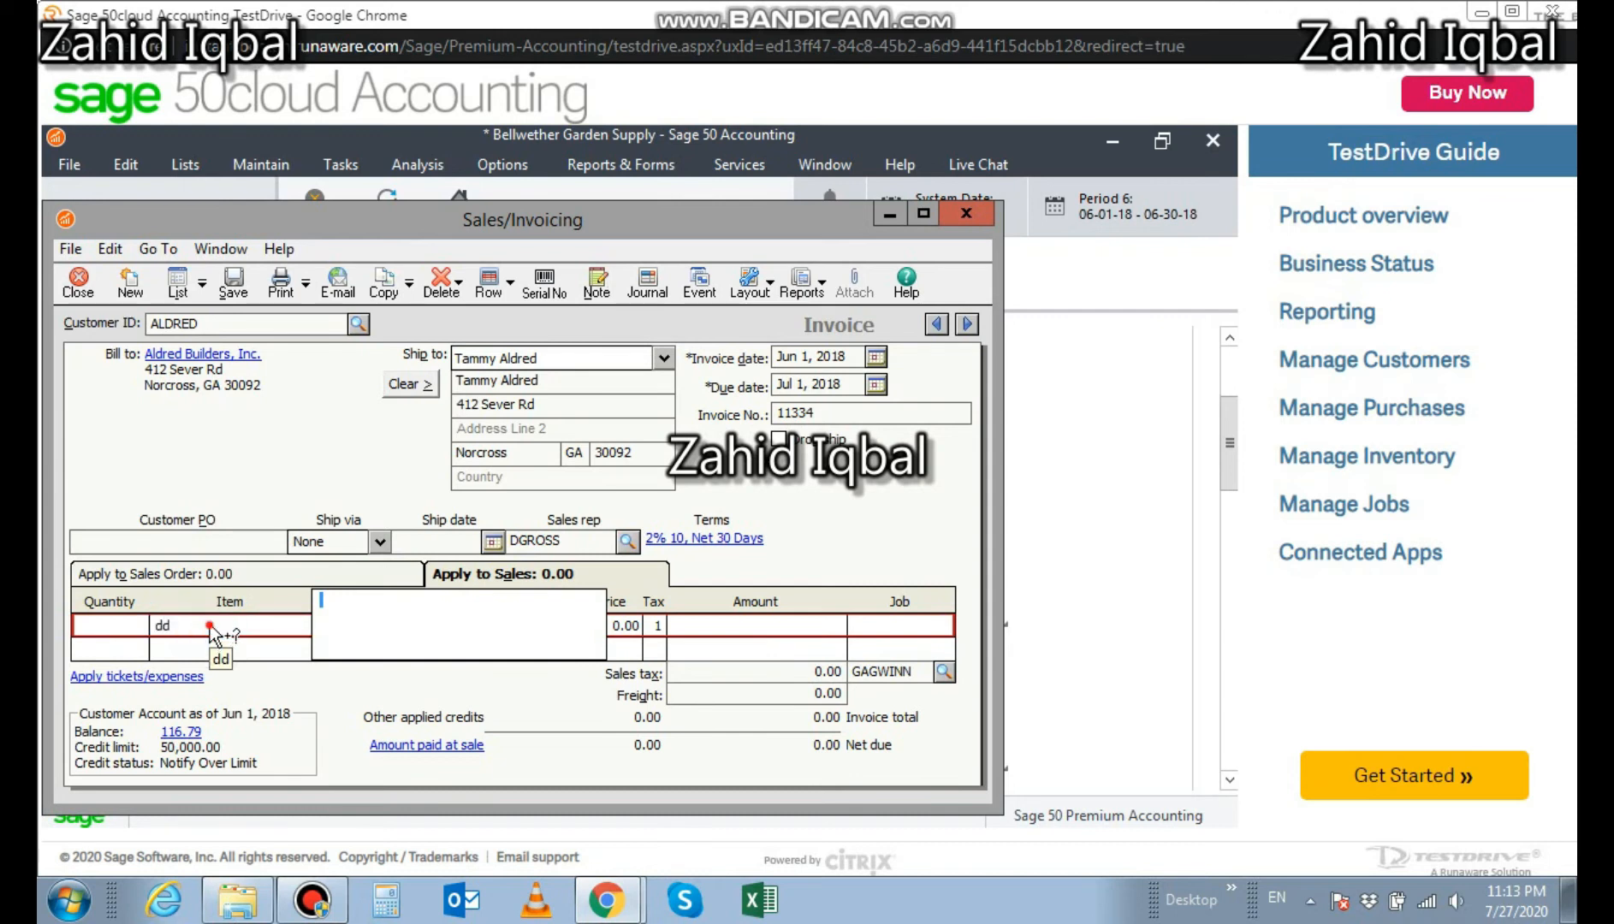
left_click(209, 624)
key("BackSpace")
key("BackSpace")
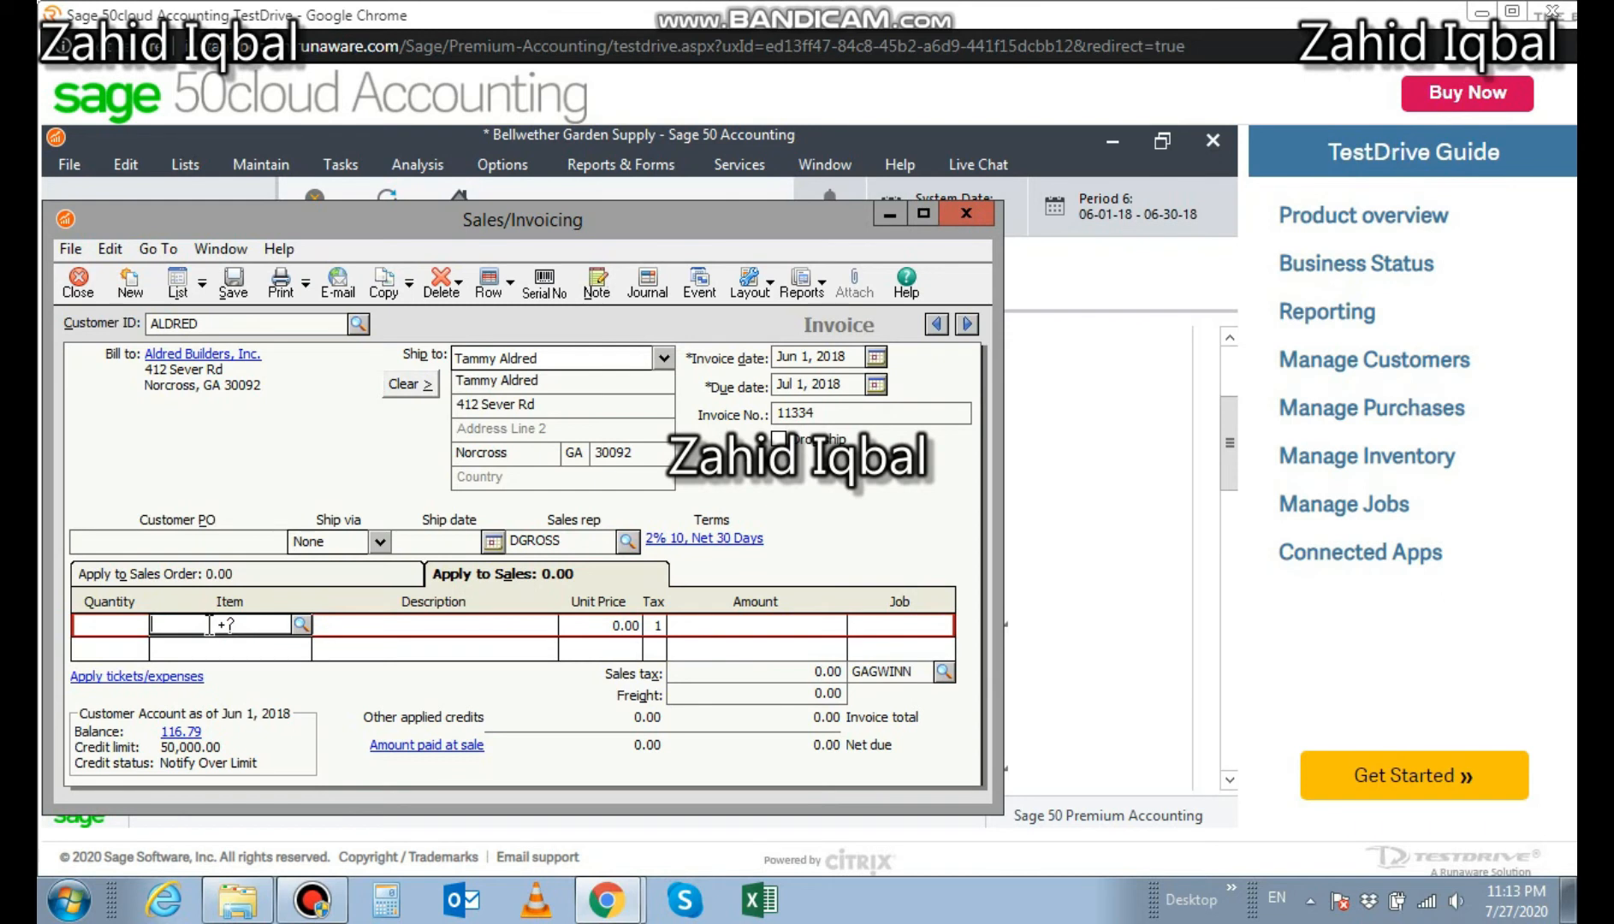
Choose the Bird House Kit, item AVRY-10100, for the first invoice line
left_click(301, 625)
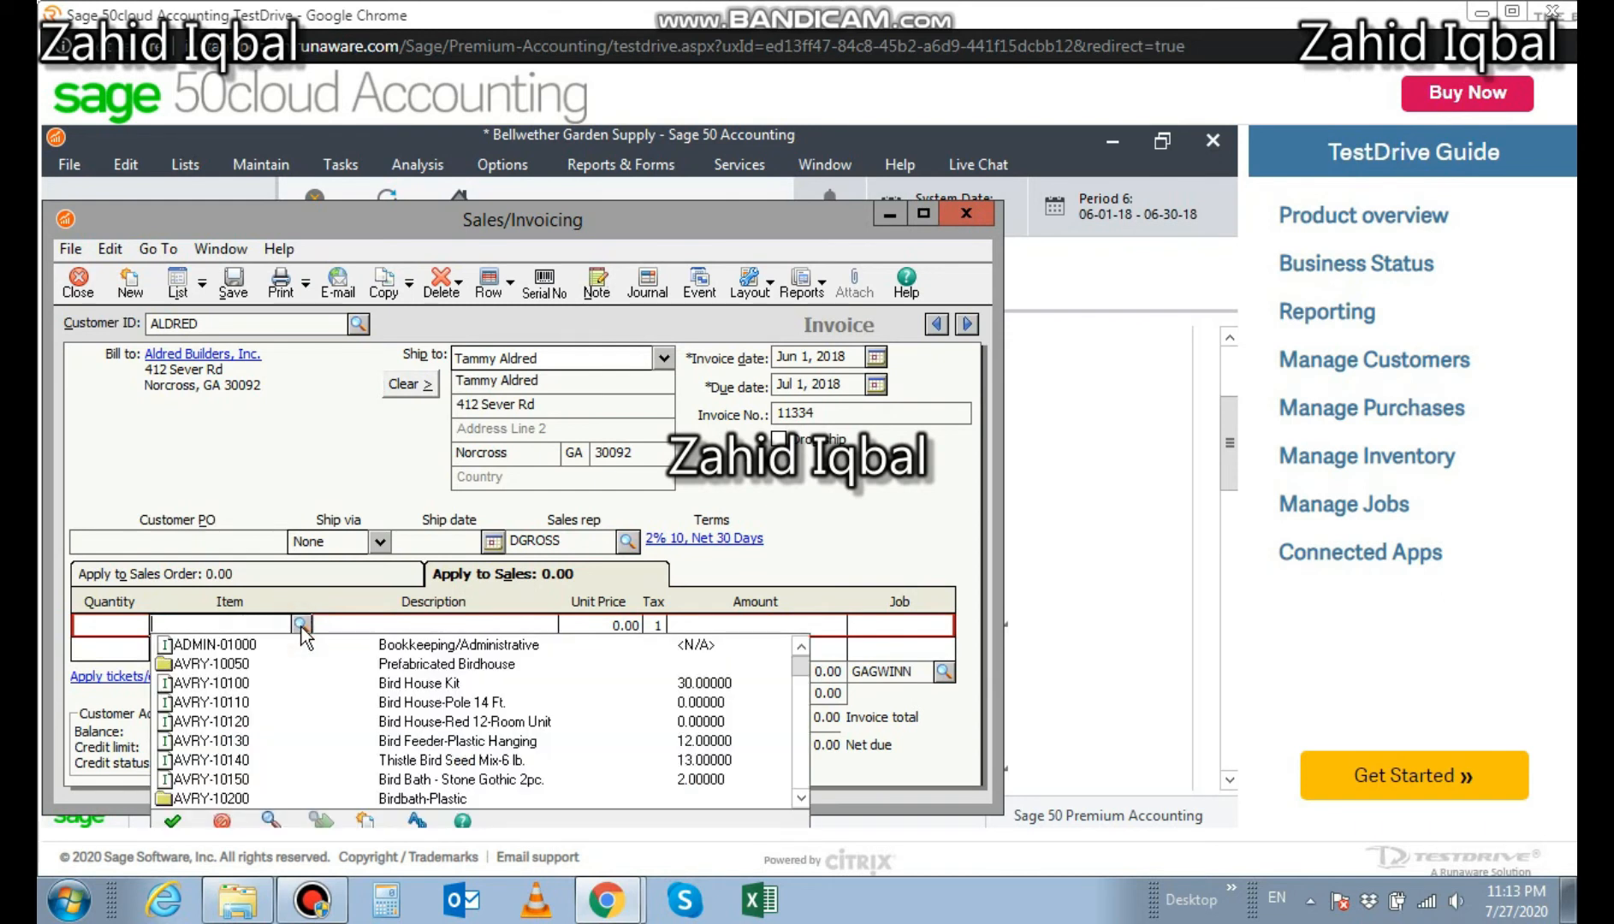
left_click(396, 686)
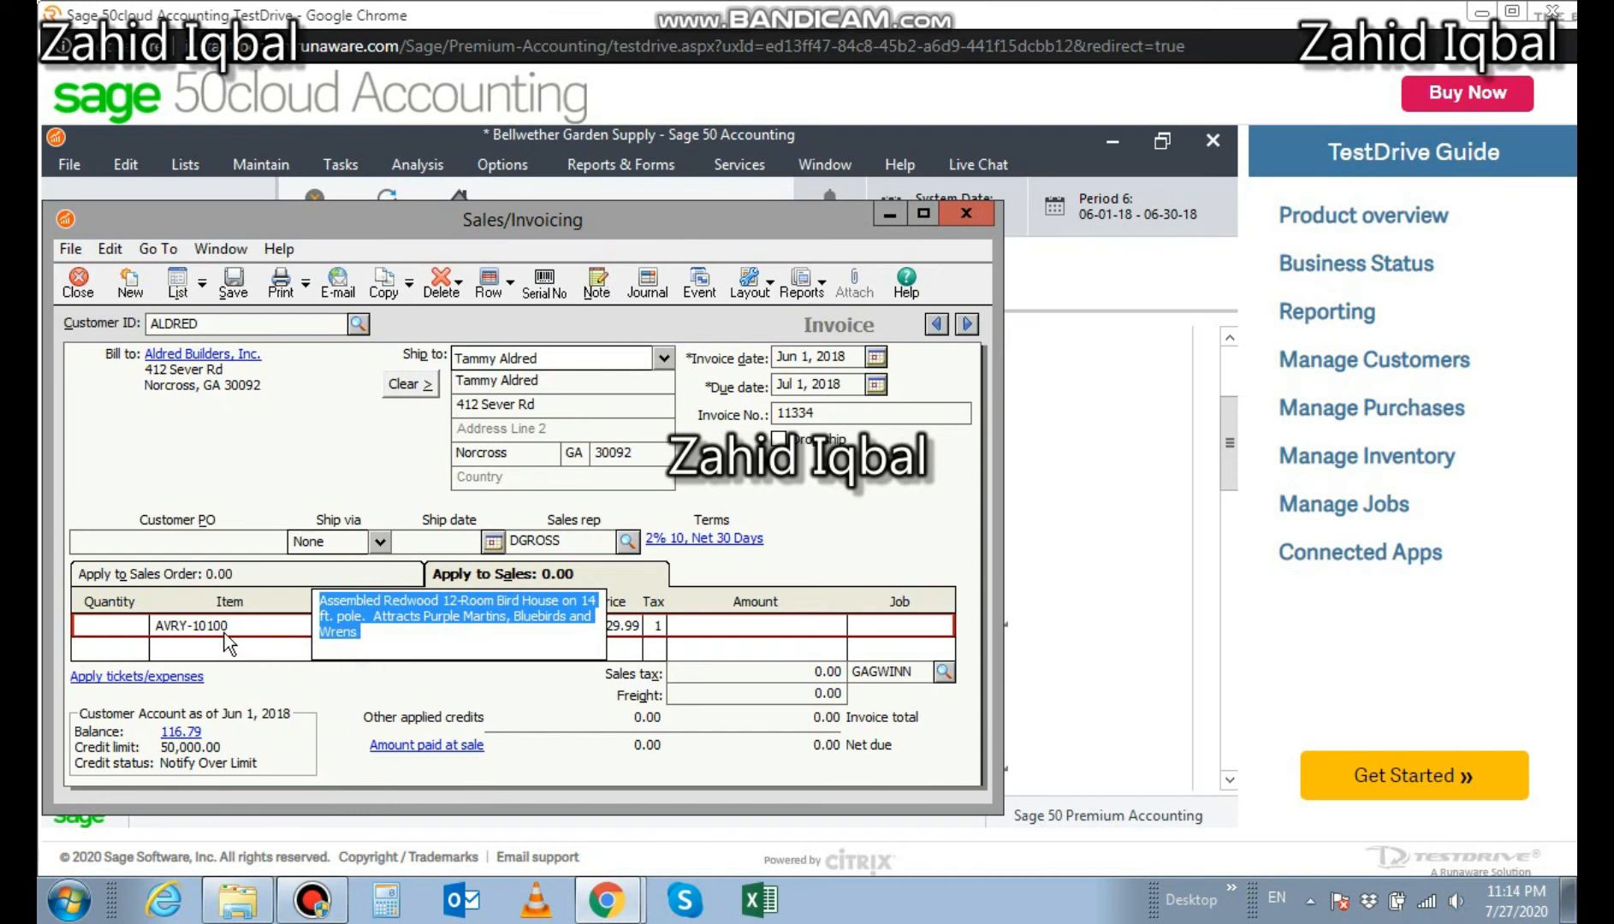
left_click(123, 626)
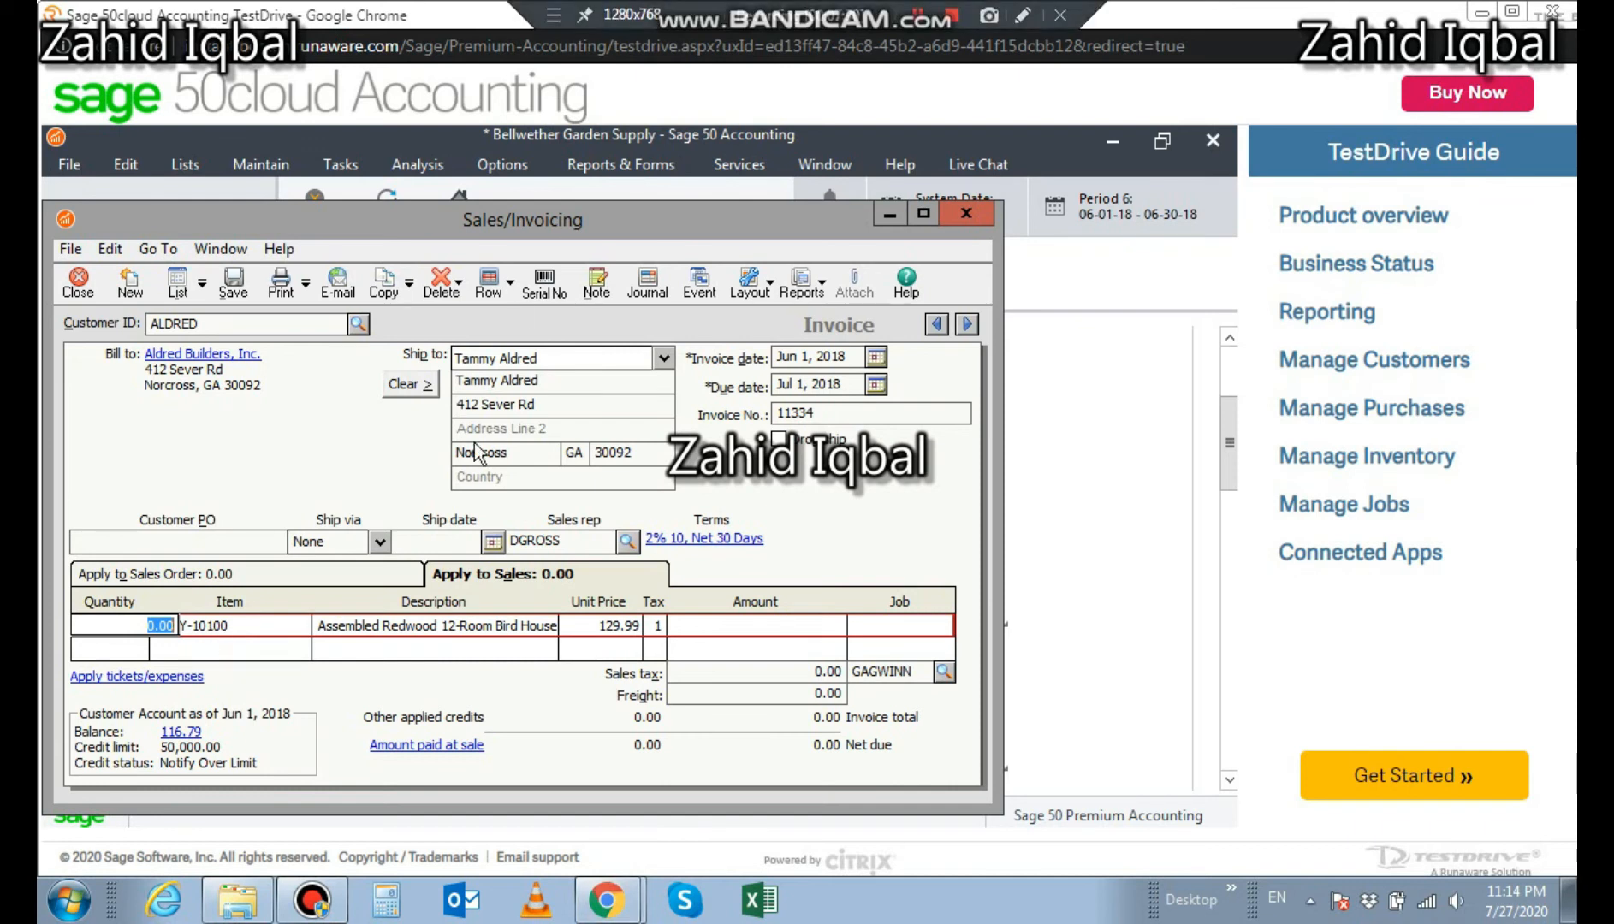
left_click(352, 631)
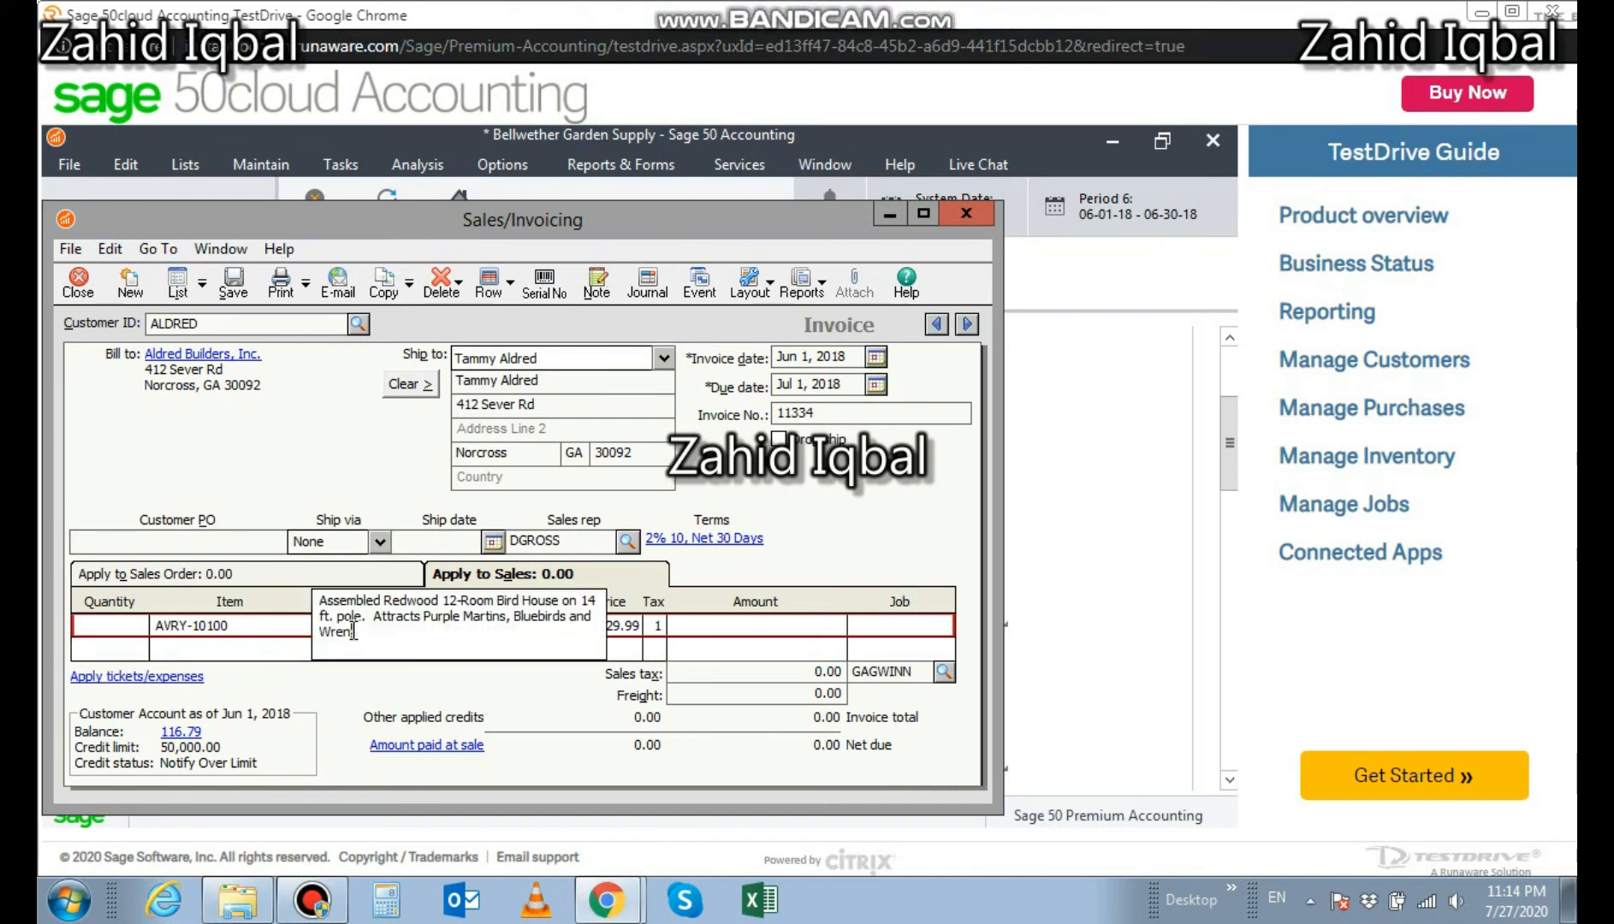
left_click(266, 625)
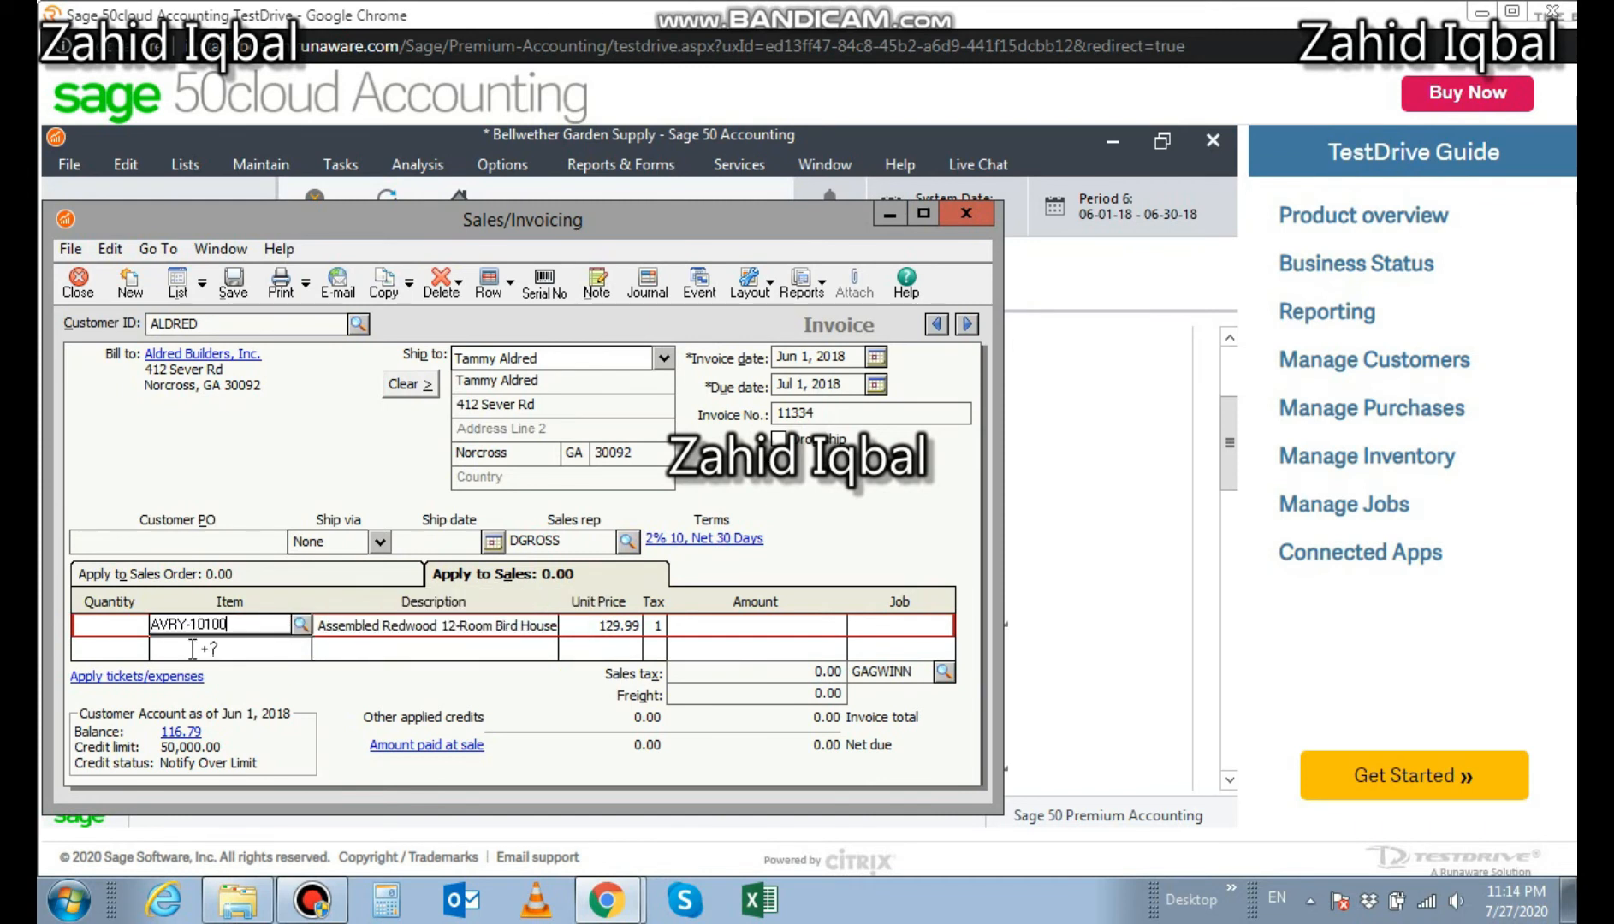
Try a quantity of 31 for item AVRY-10100 and dismiss the inventory warning
left_click(128, 624)
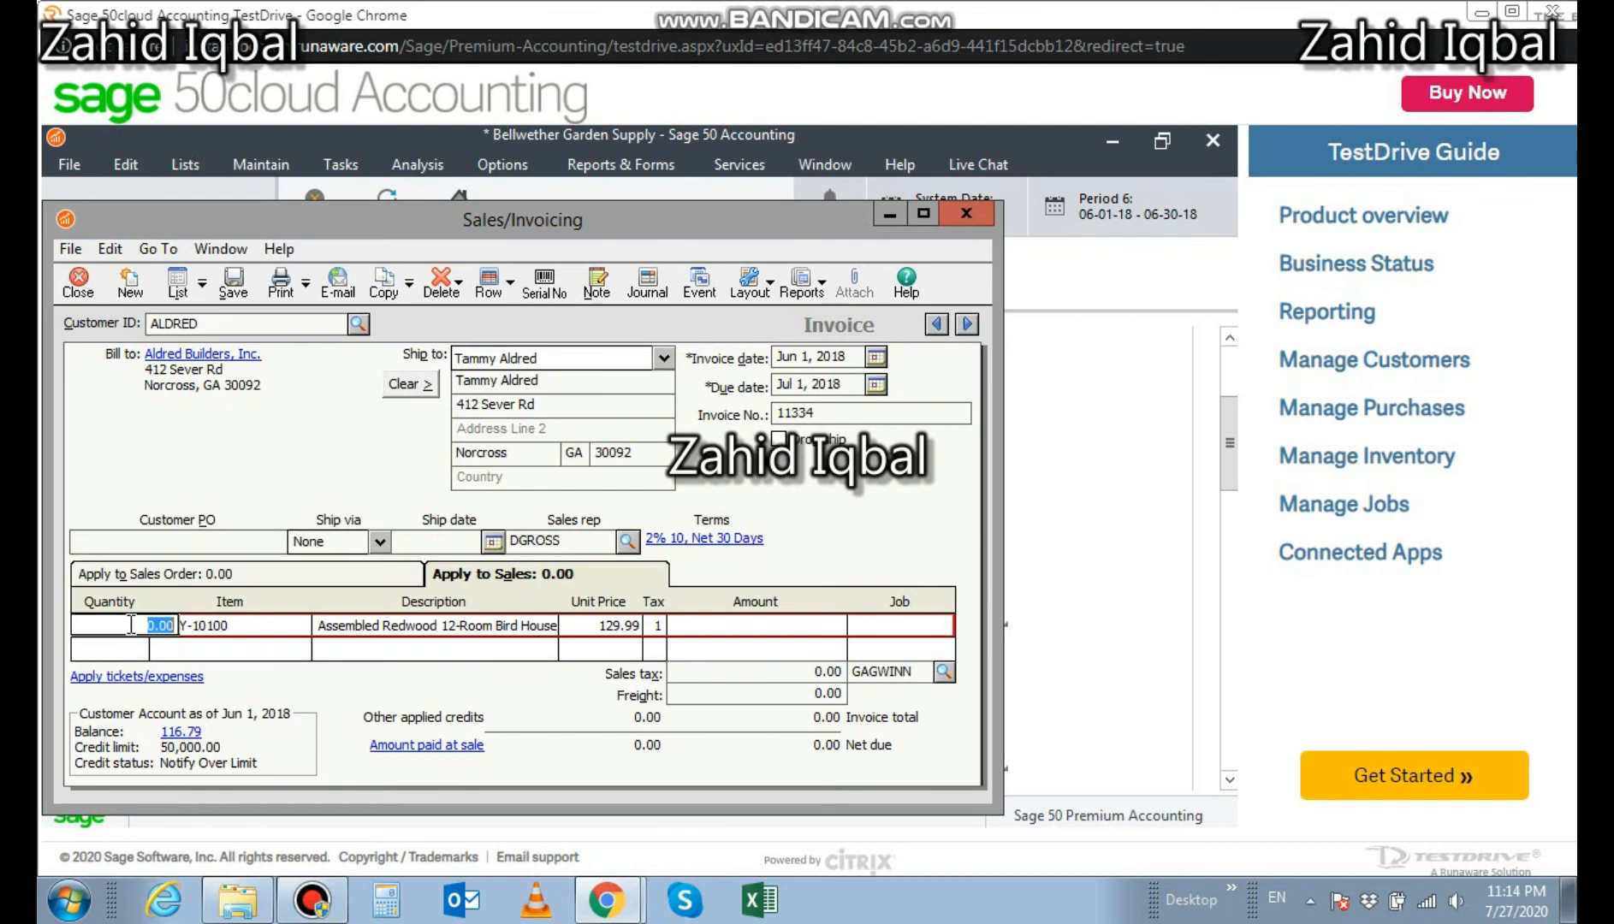
type("31")
left_click(384, 647)
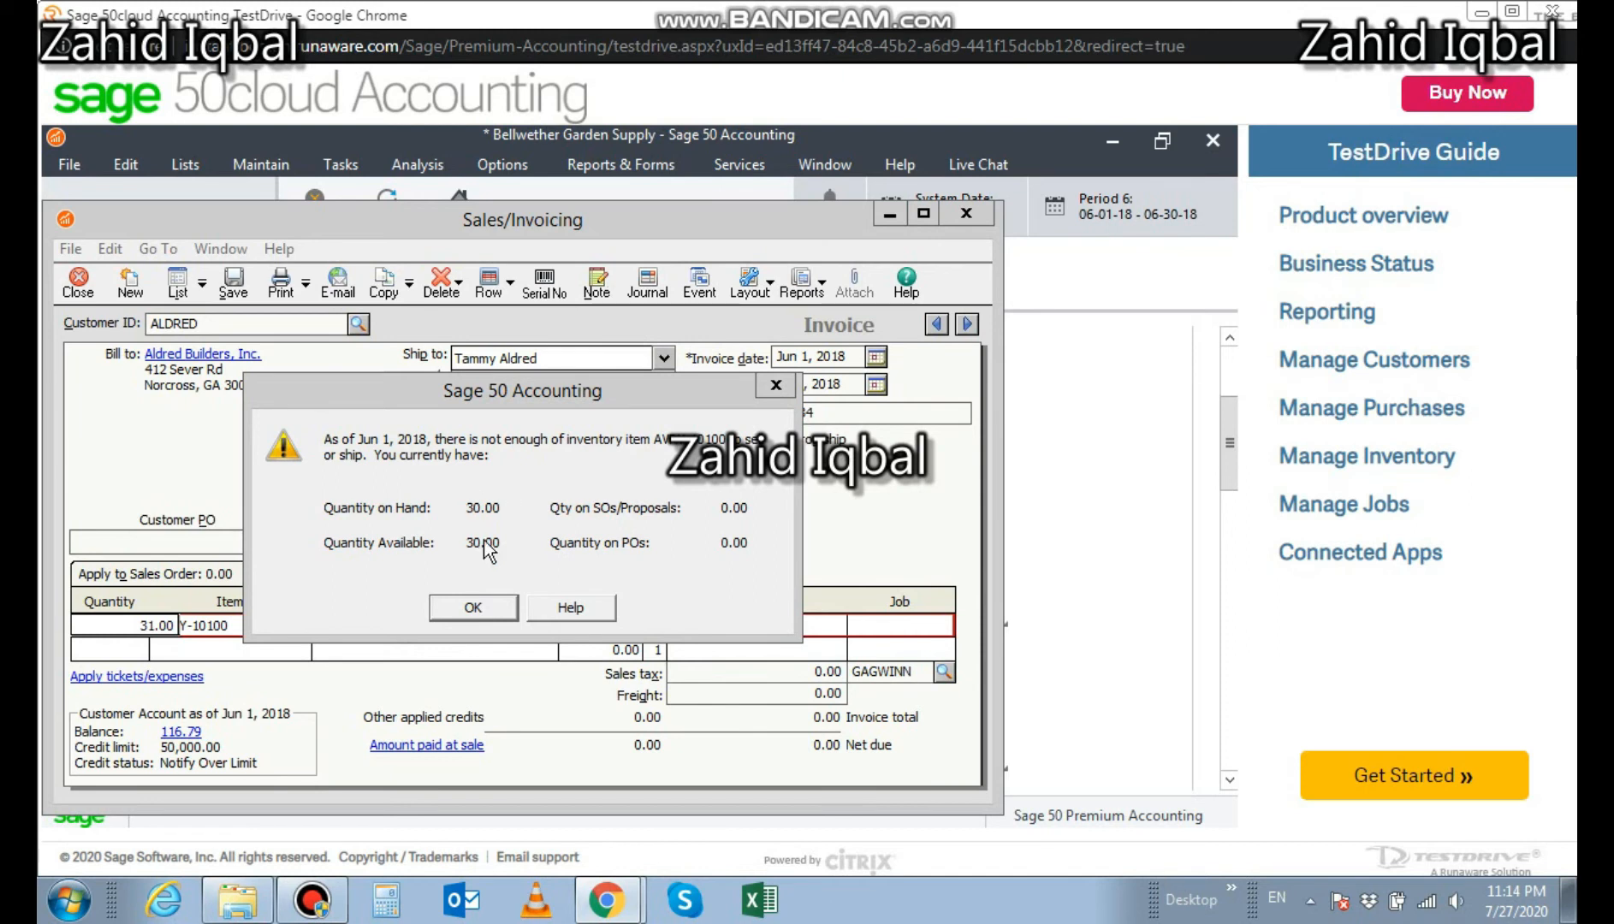
left_click(473, 606)
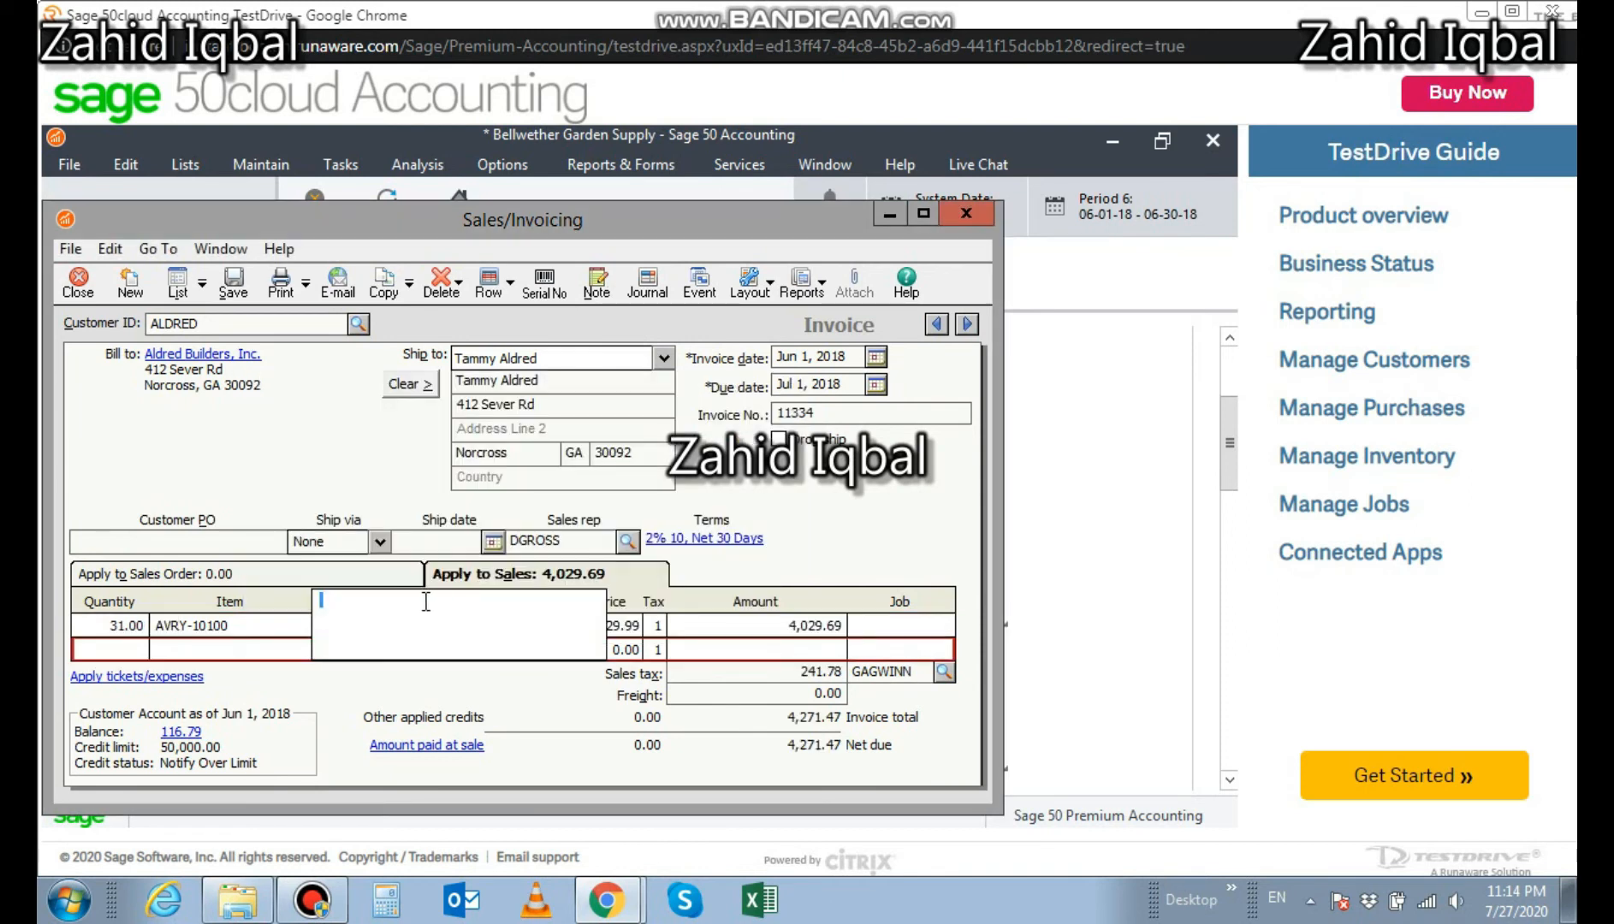
Set the item's quantity to 30 and the freight to 10.00, and save the invoice
left_click(130, 626)
type("30")
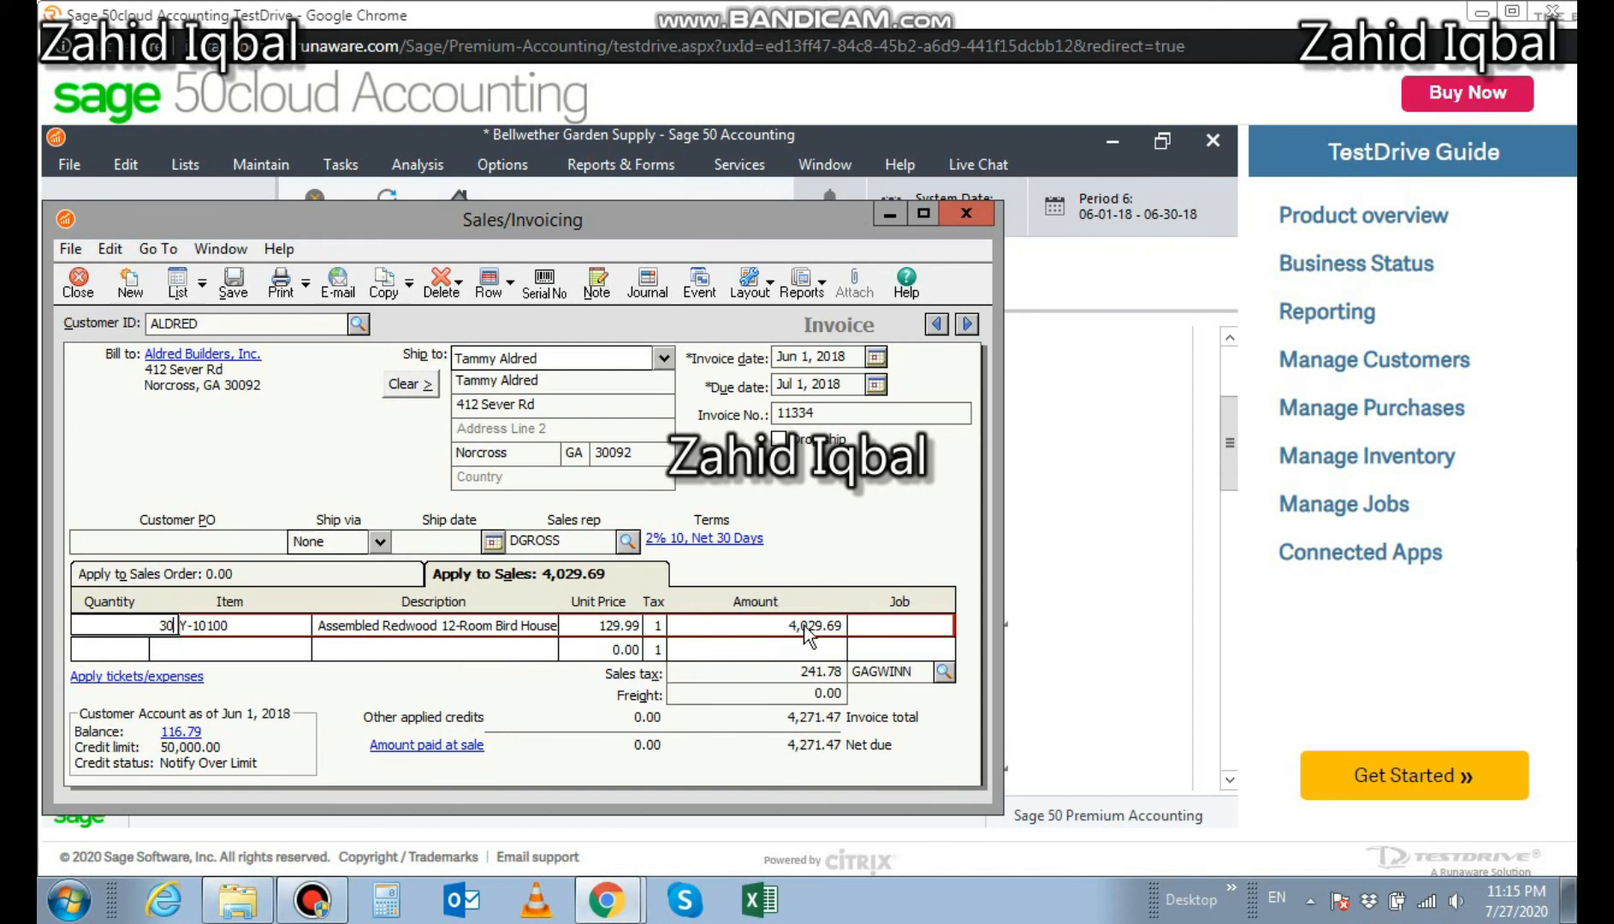
left_click(813, 692)
type("1")
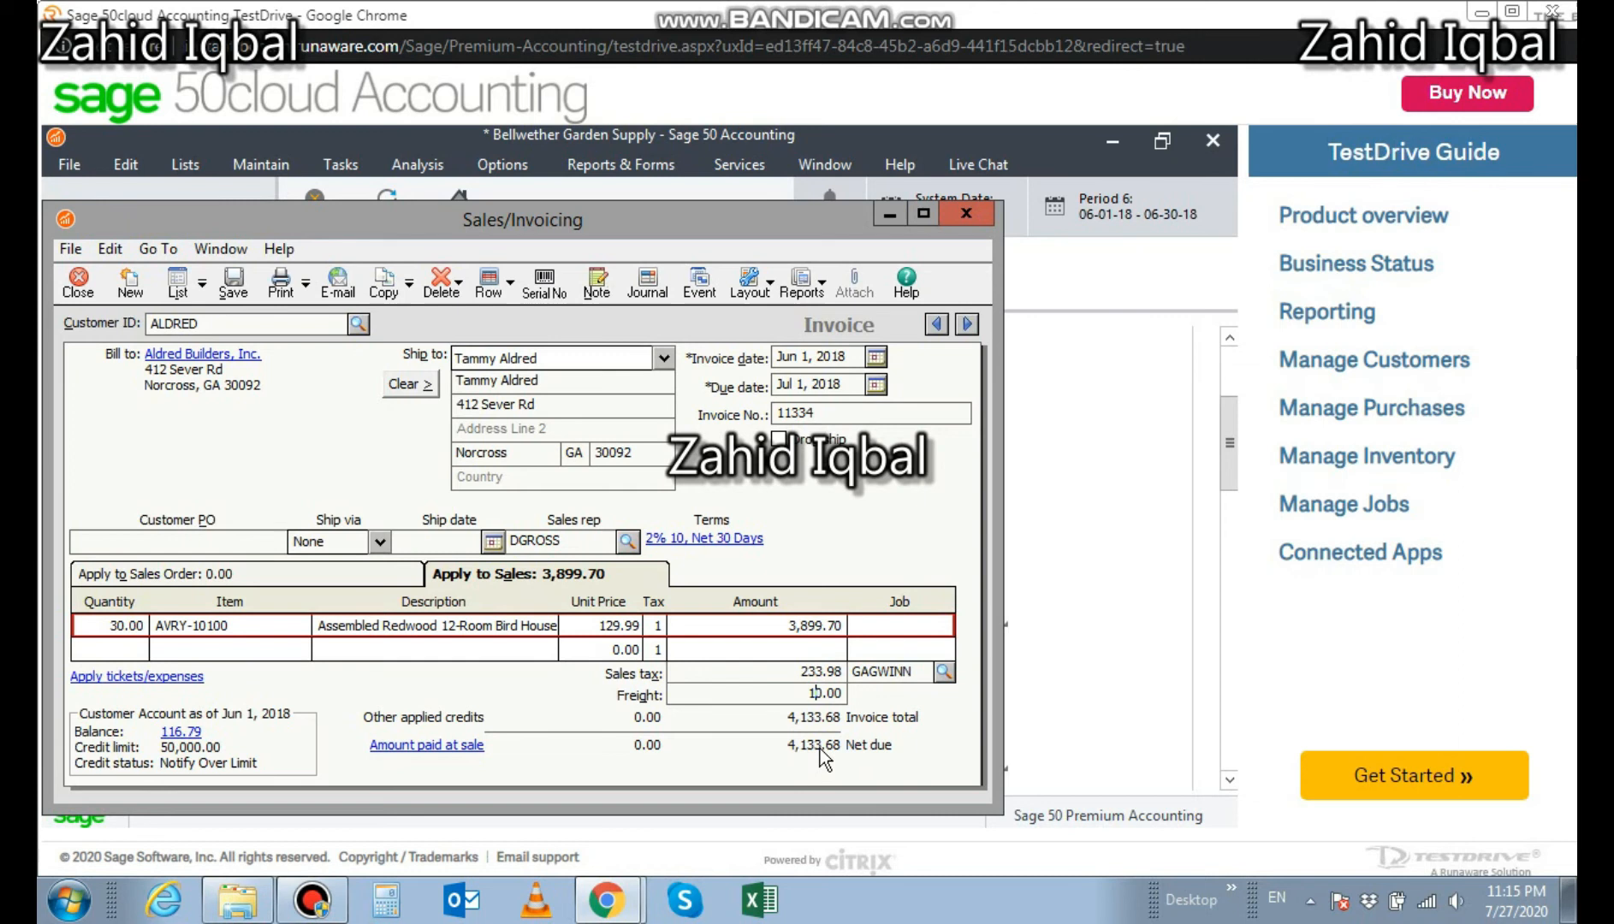
left_click(236, 291)
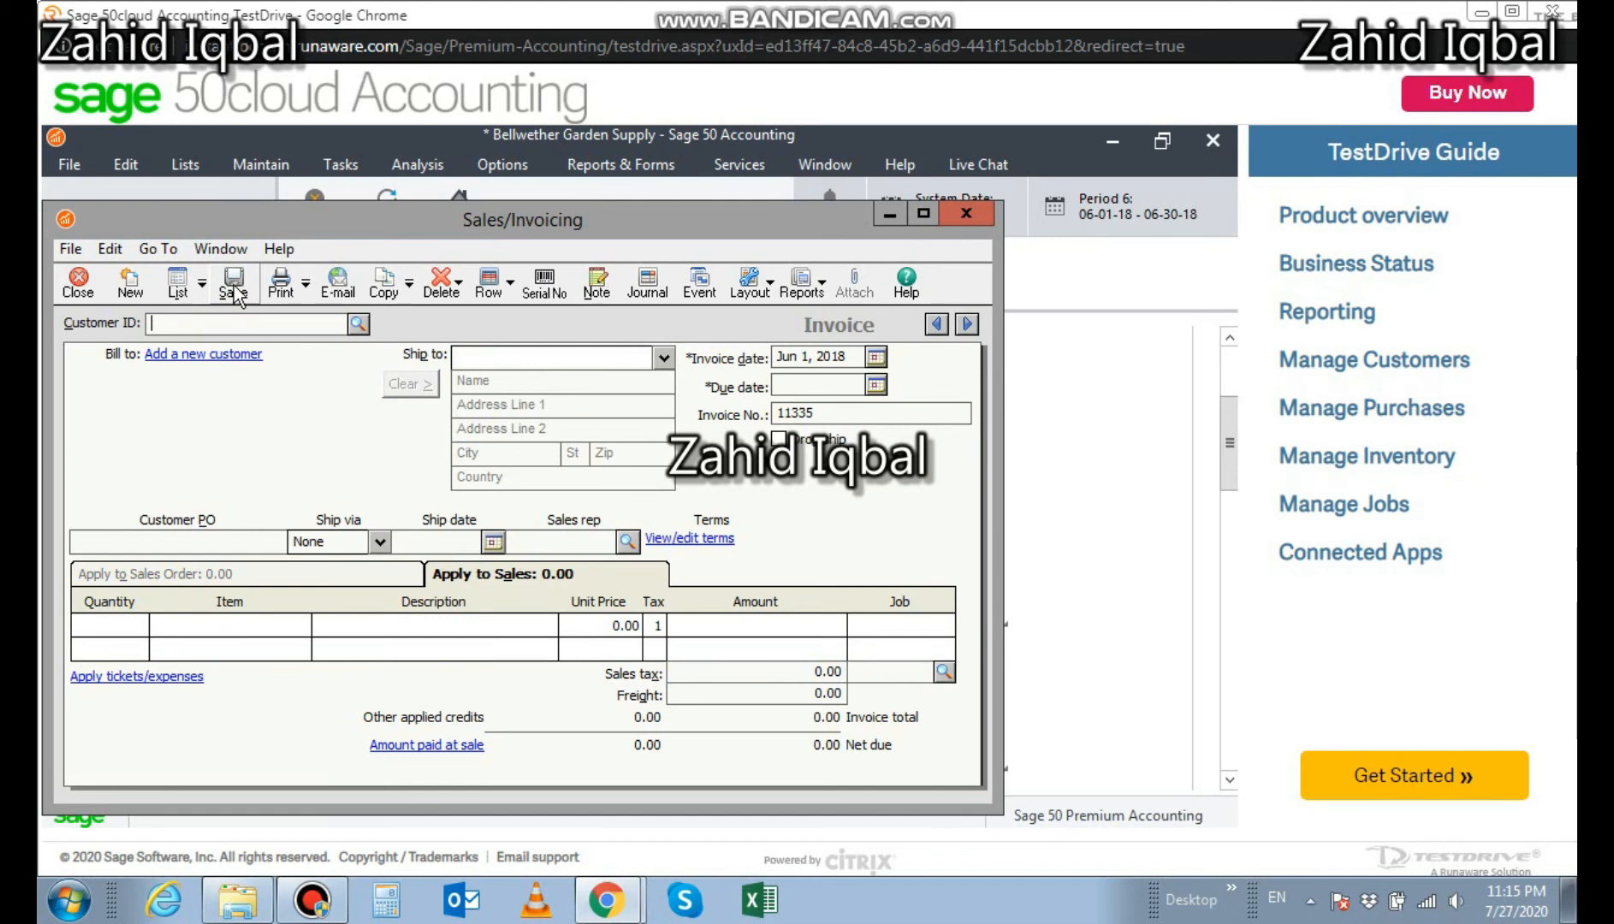
left_click(78, 289)
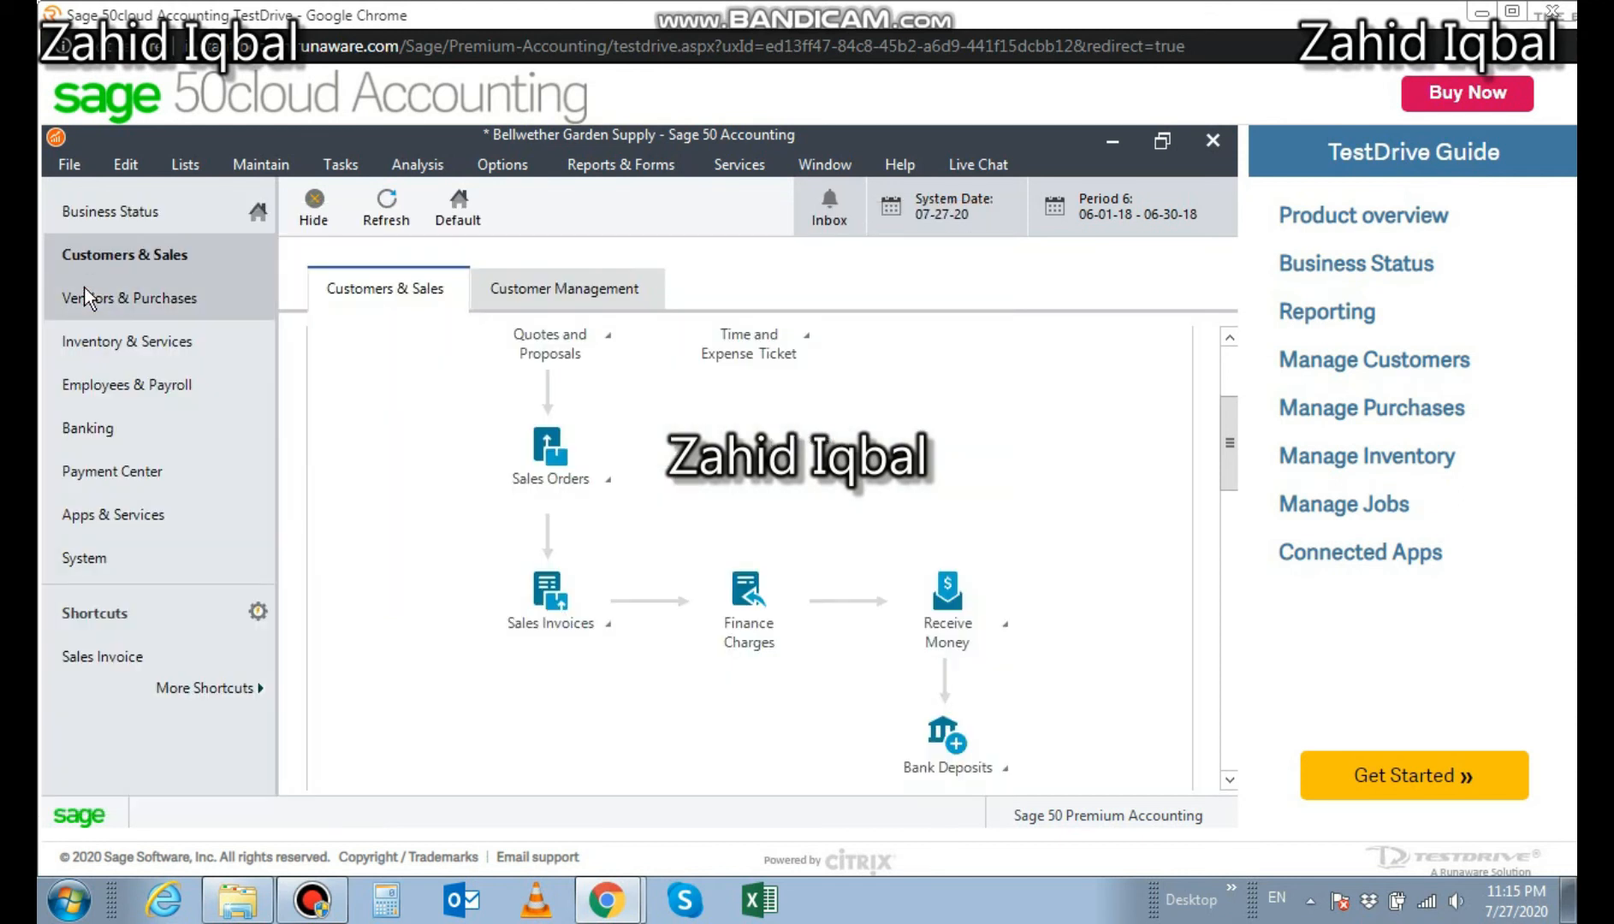
left_click(150, 213)
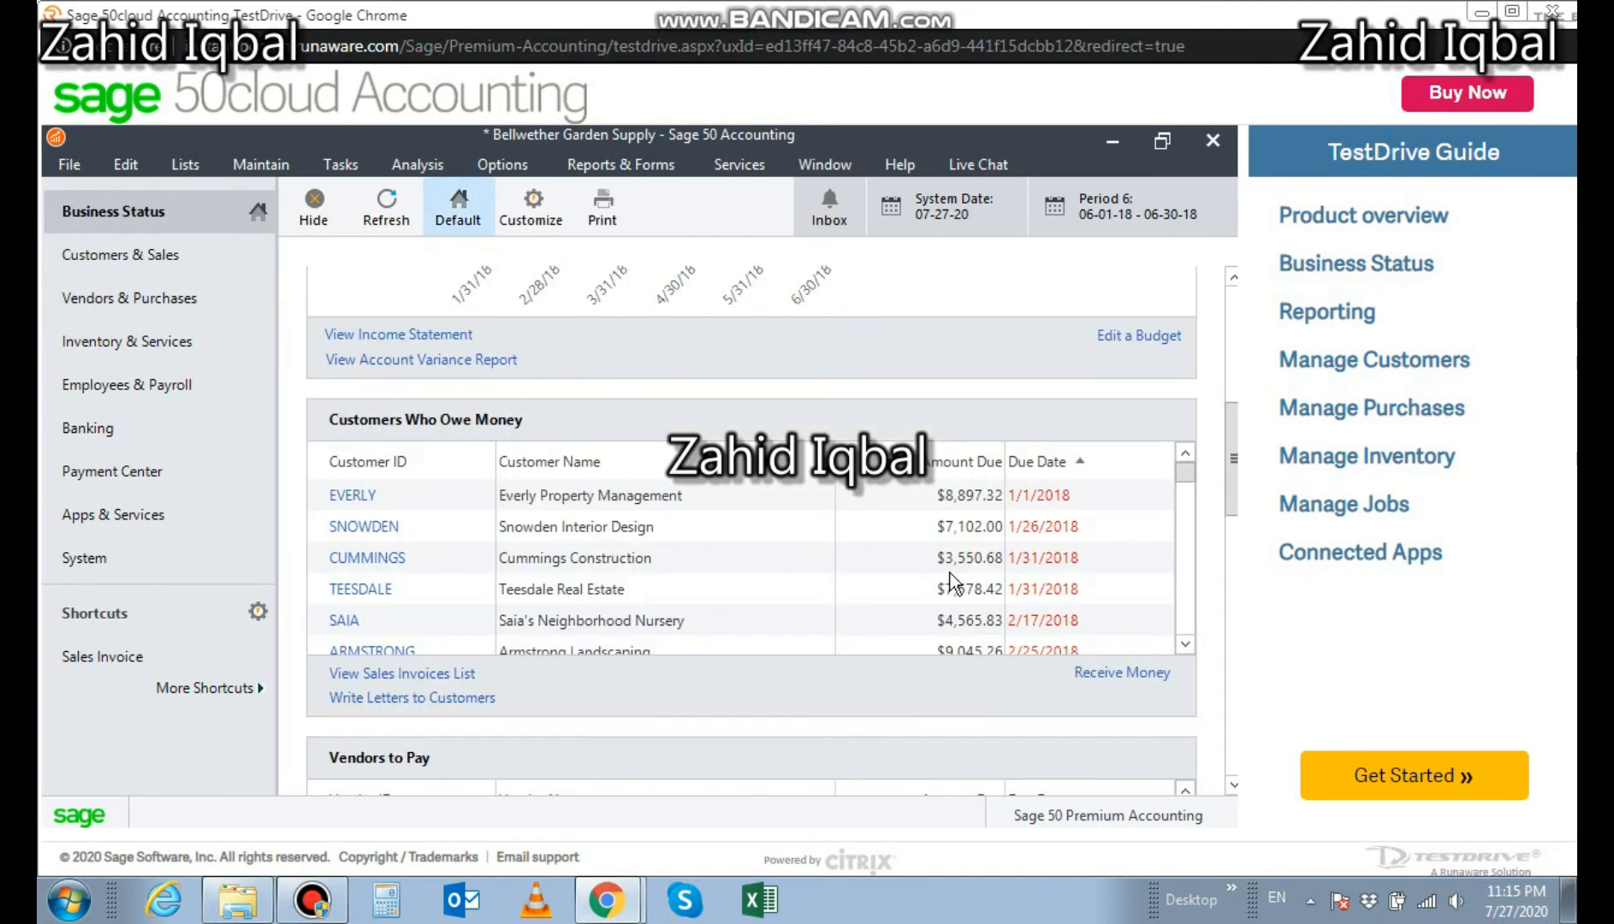
left_click(433, 673)
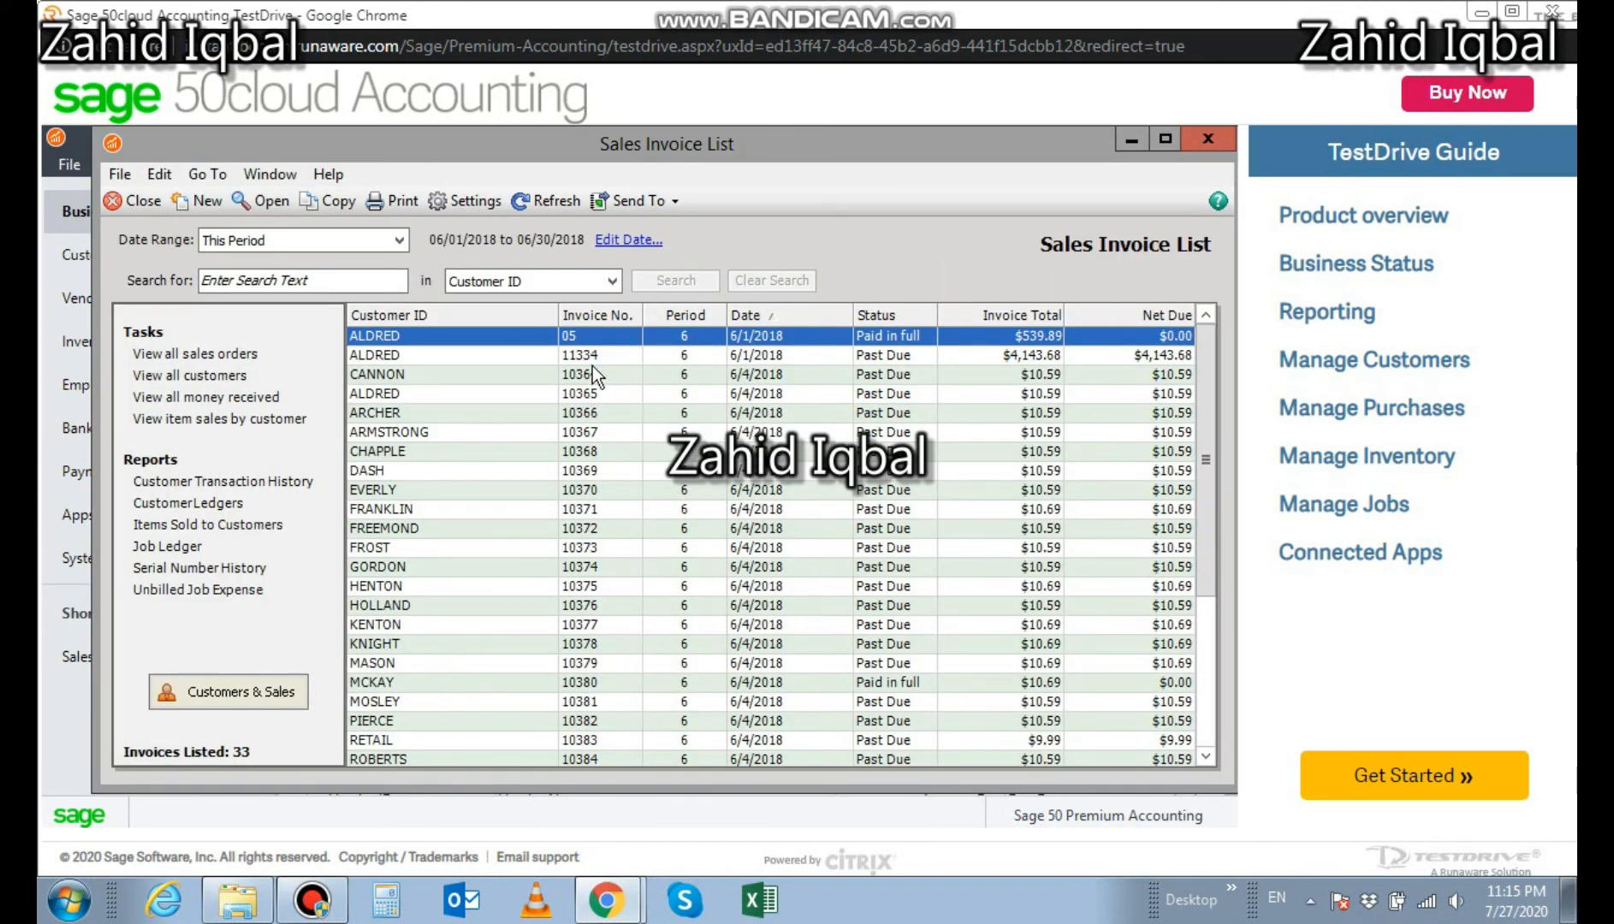
left_click(572, 356)
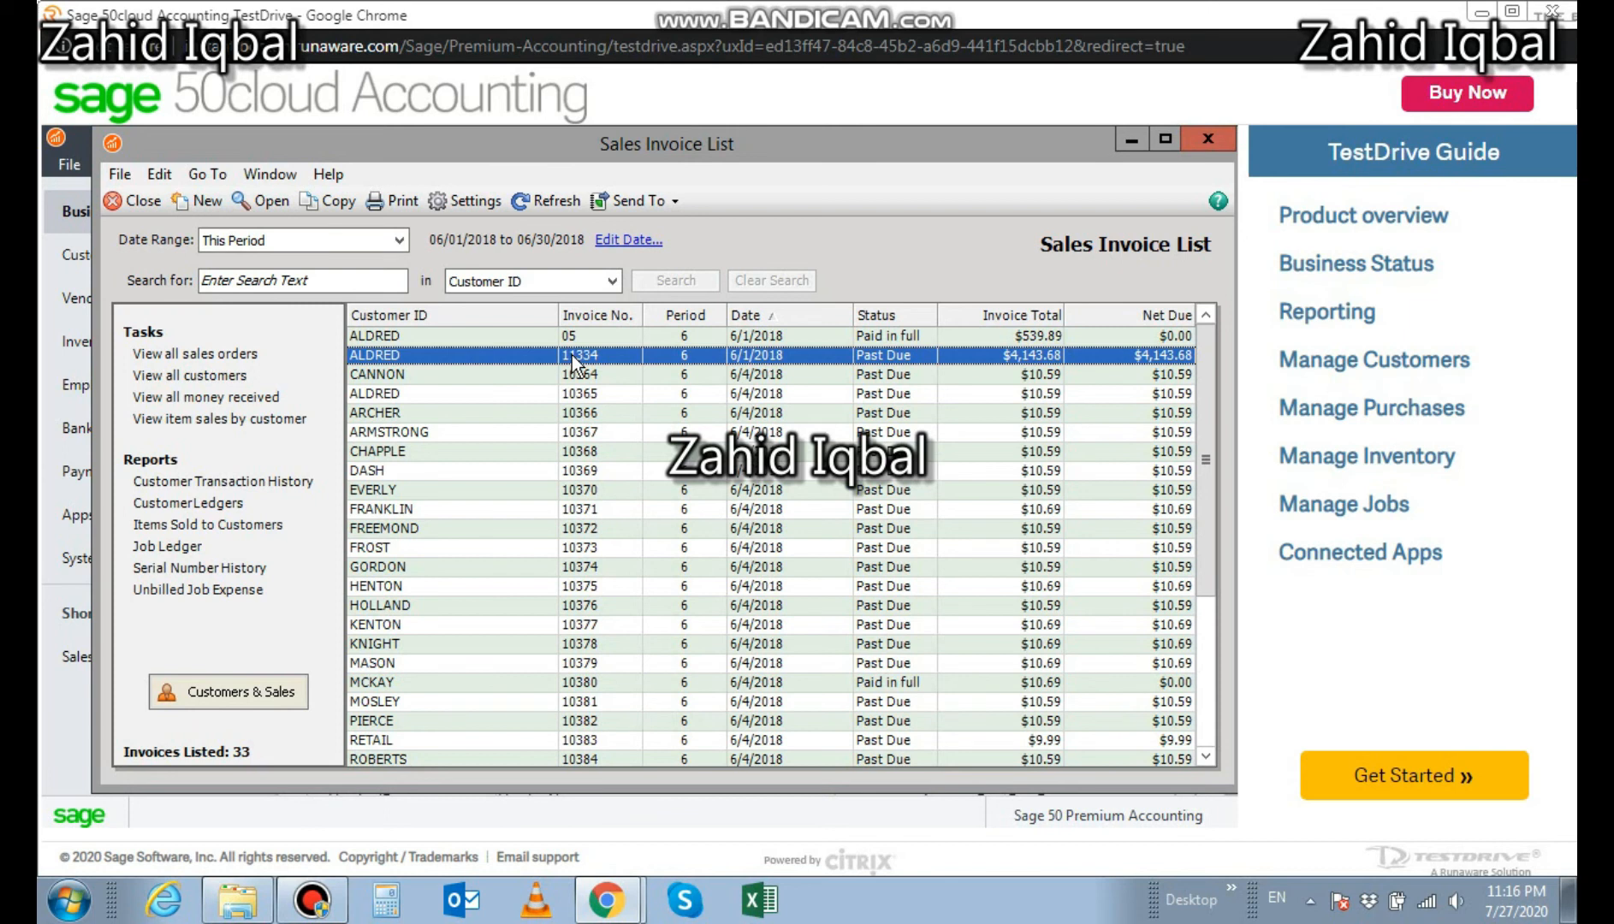
double_click(513, 355)
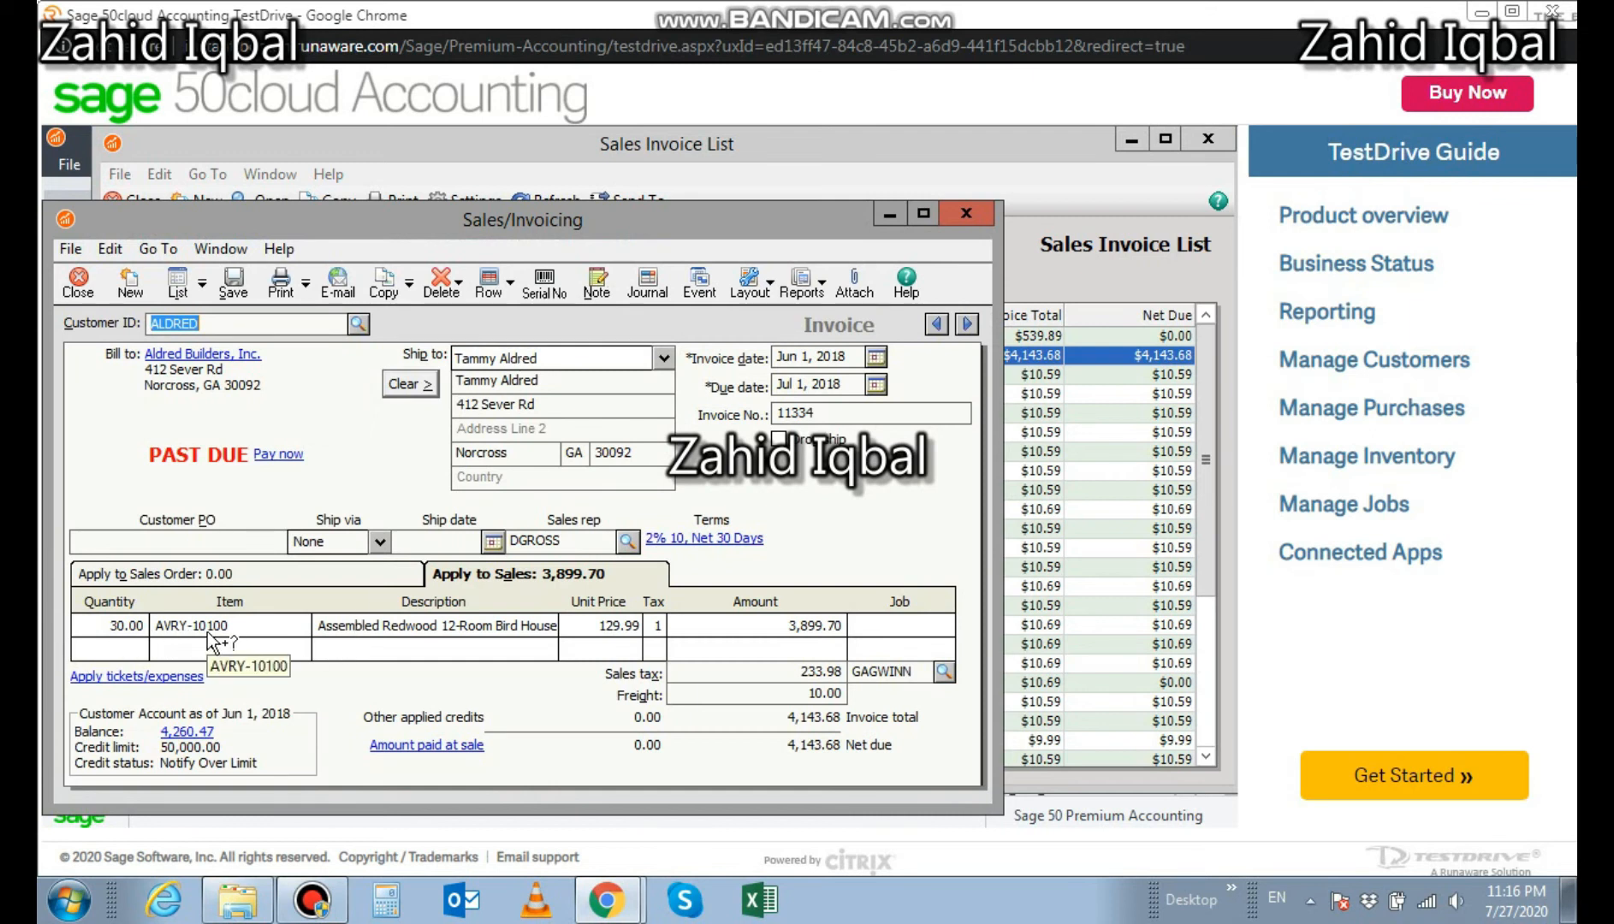
Start a payment for invoice 11334, enter 2233 as the check/reference number, and save the receipt
left_click(271, 454)
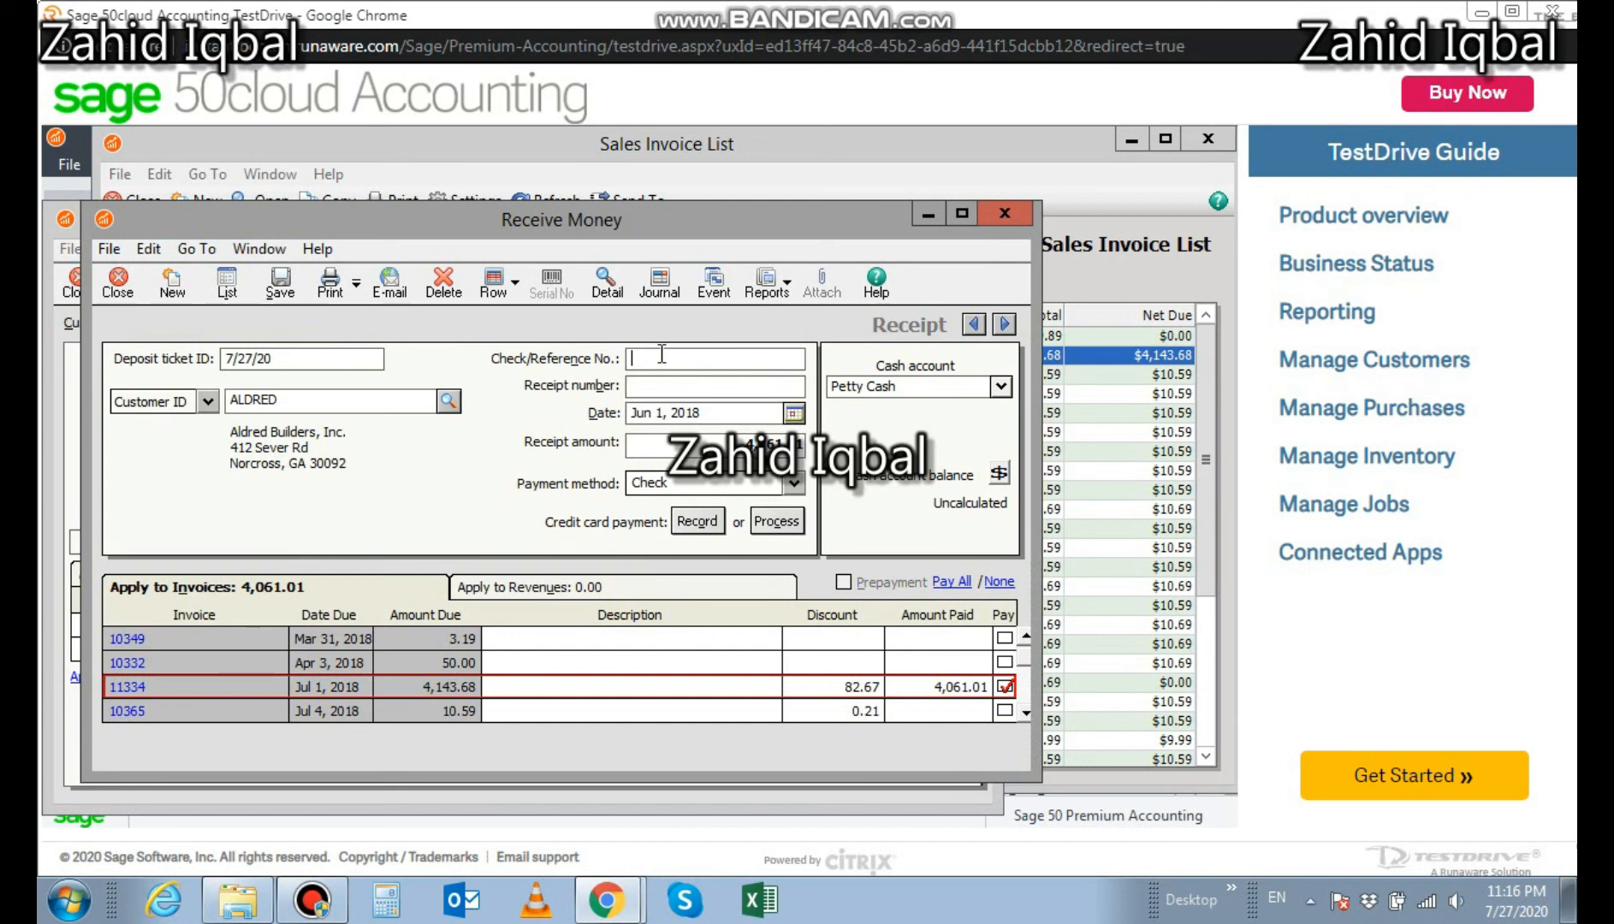
type("2233")
left_click(280, 283)
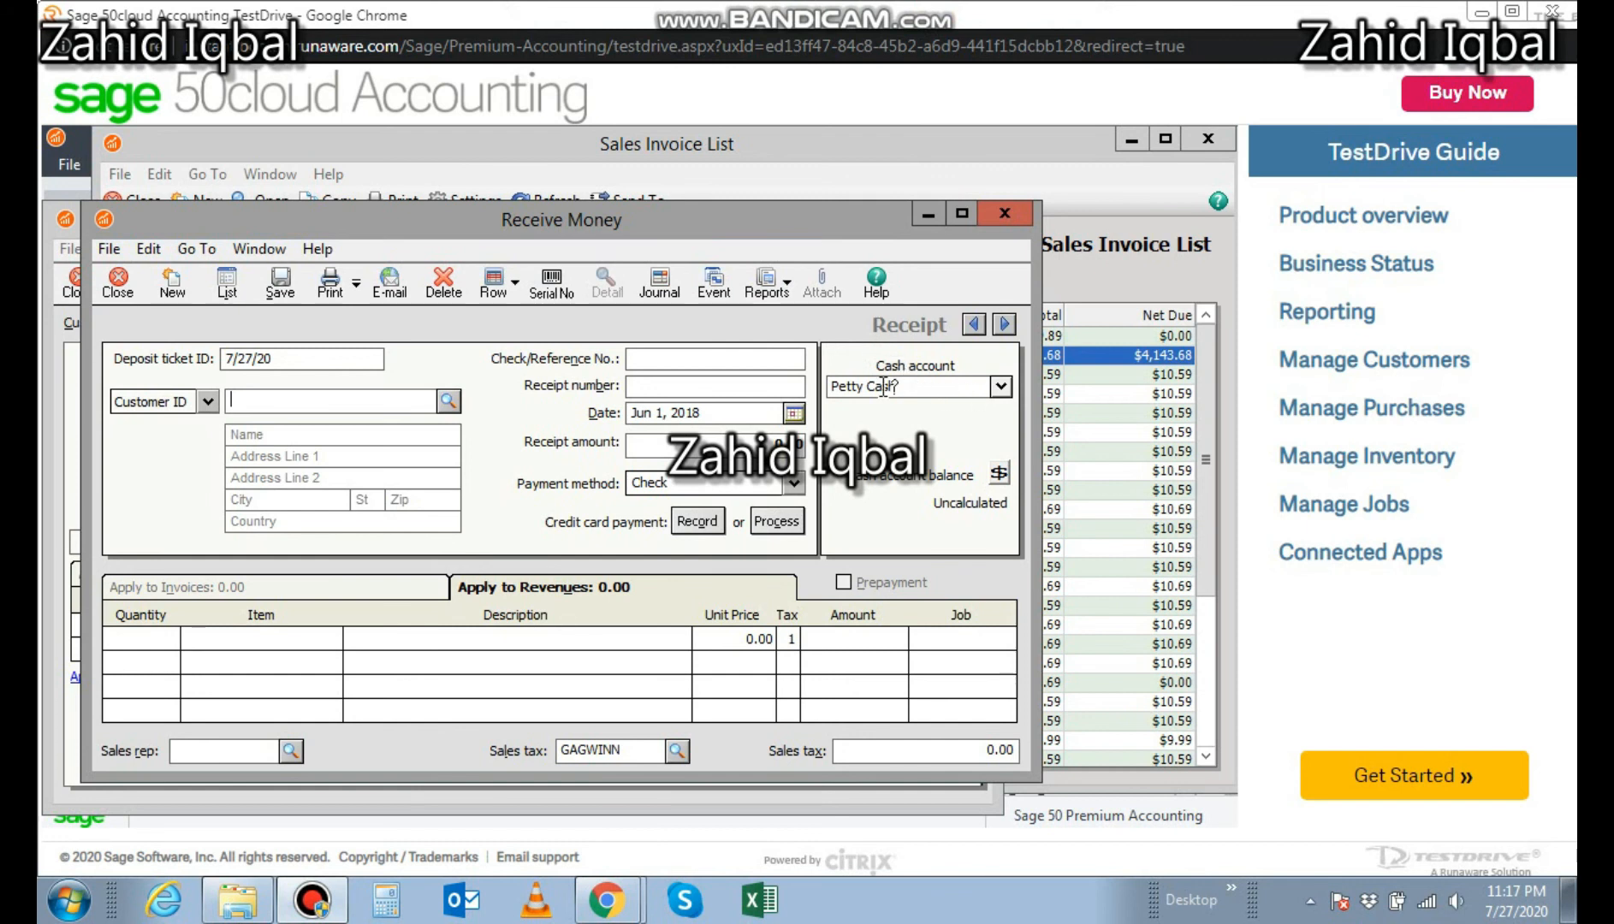
Set the cash account of the blank receipt to Savings Account
left_click(1001, 389)
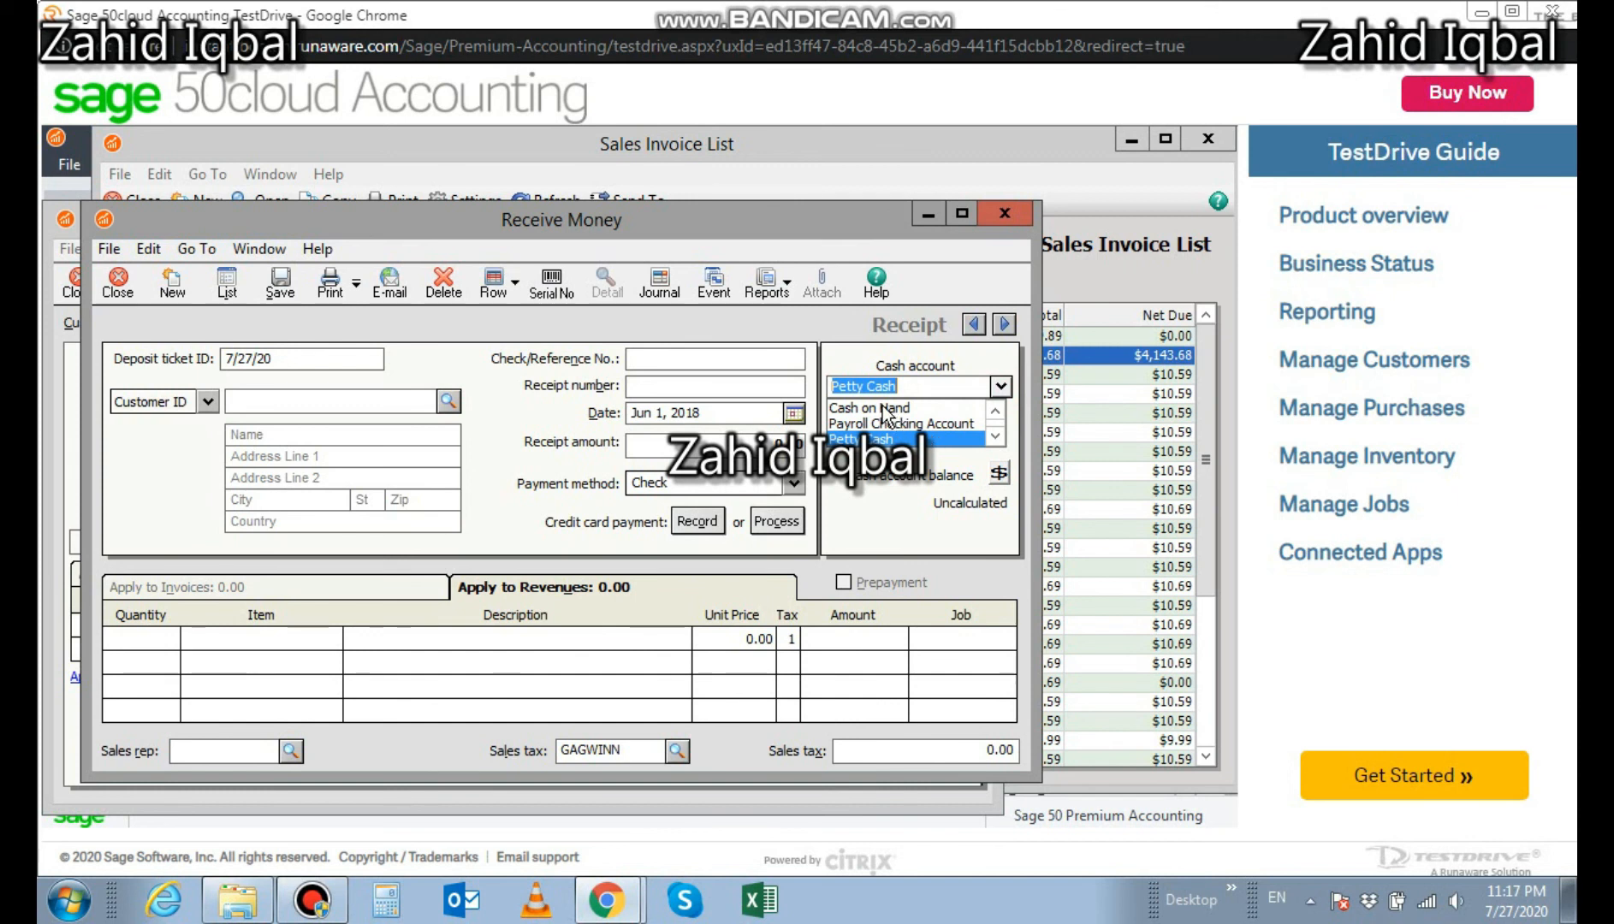
left_click(995, 437)
left_click(995, 436)
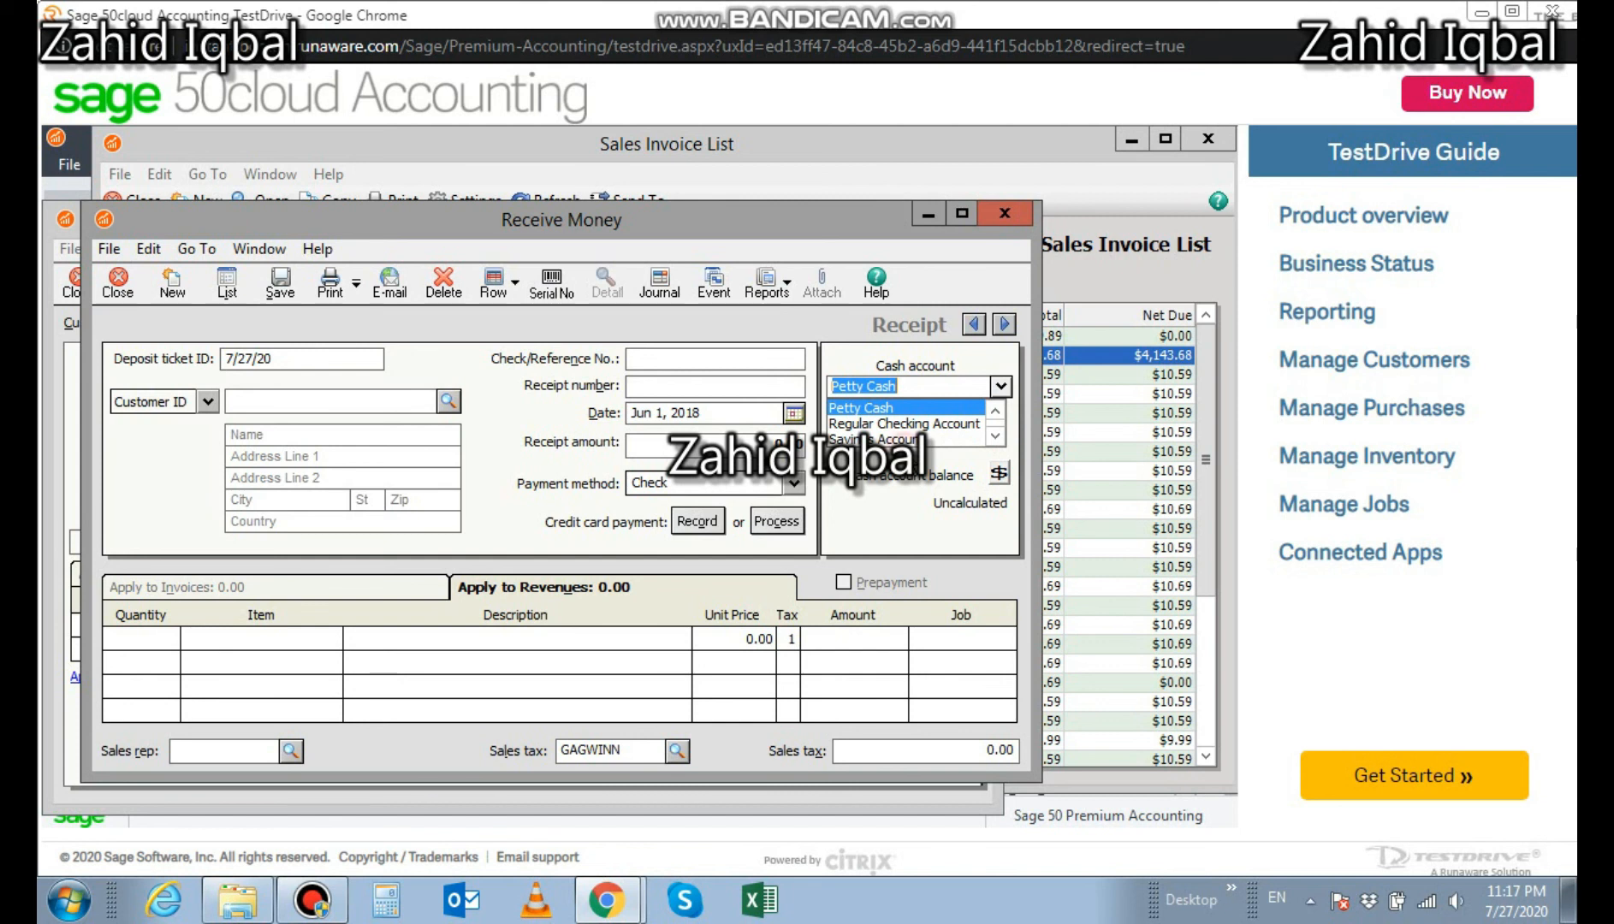
left_click(887, 440)
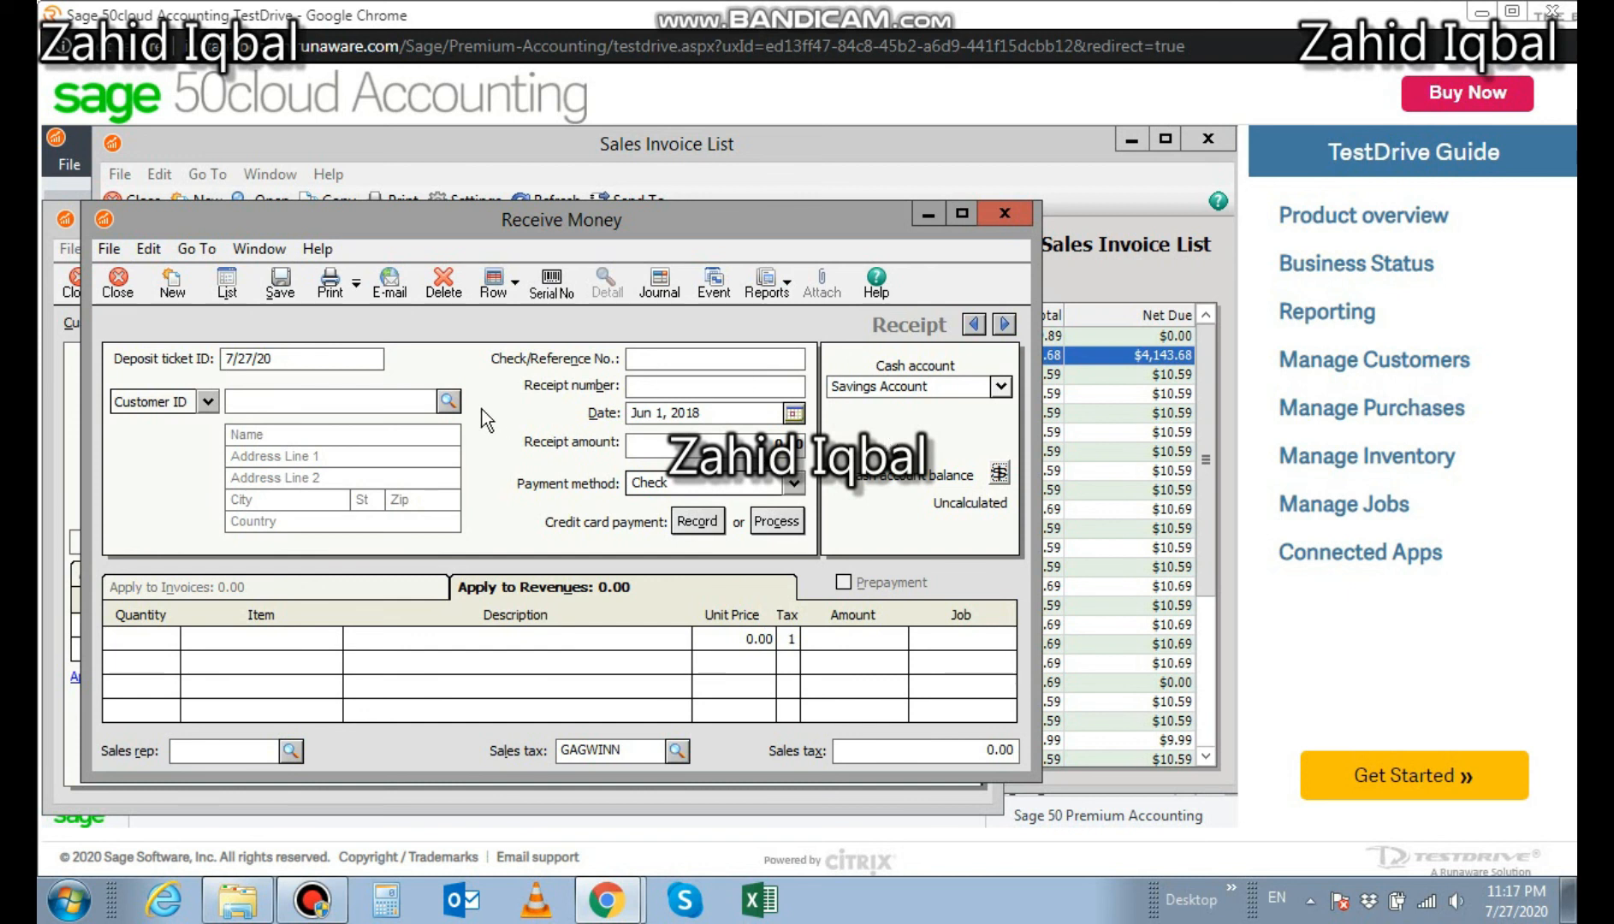
Close the Receive Money and Sales/Invoicing windows to return to the Sales Invoice List
left_click(116, 285)
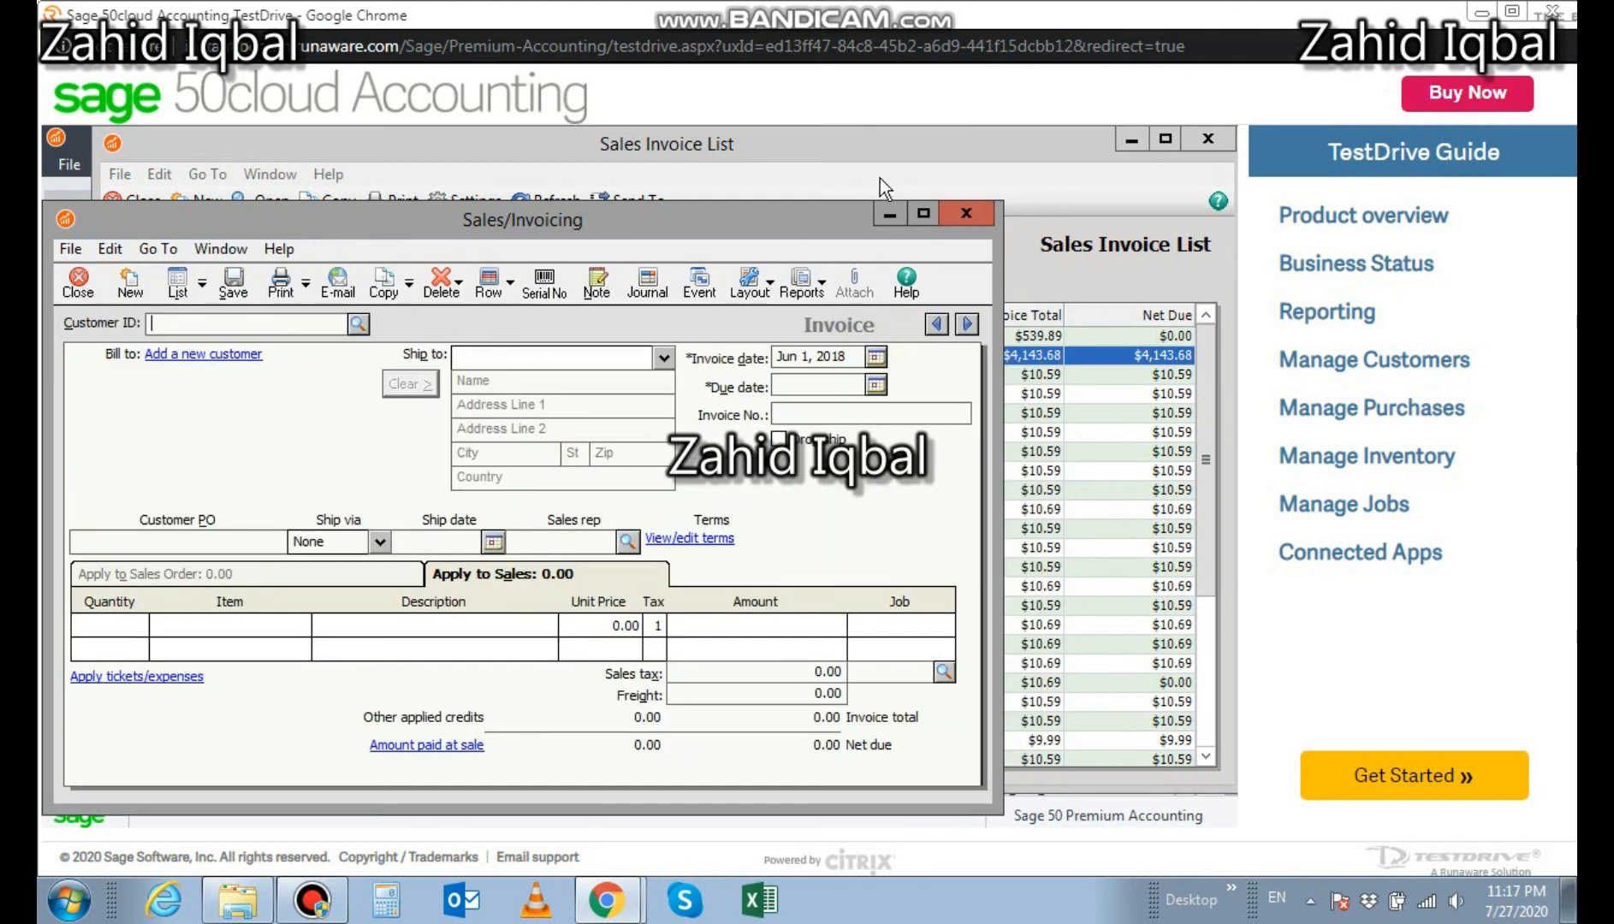
left_click(965, 214)
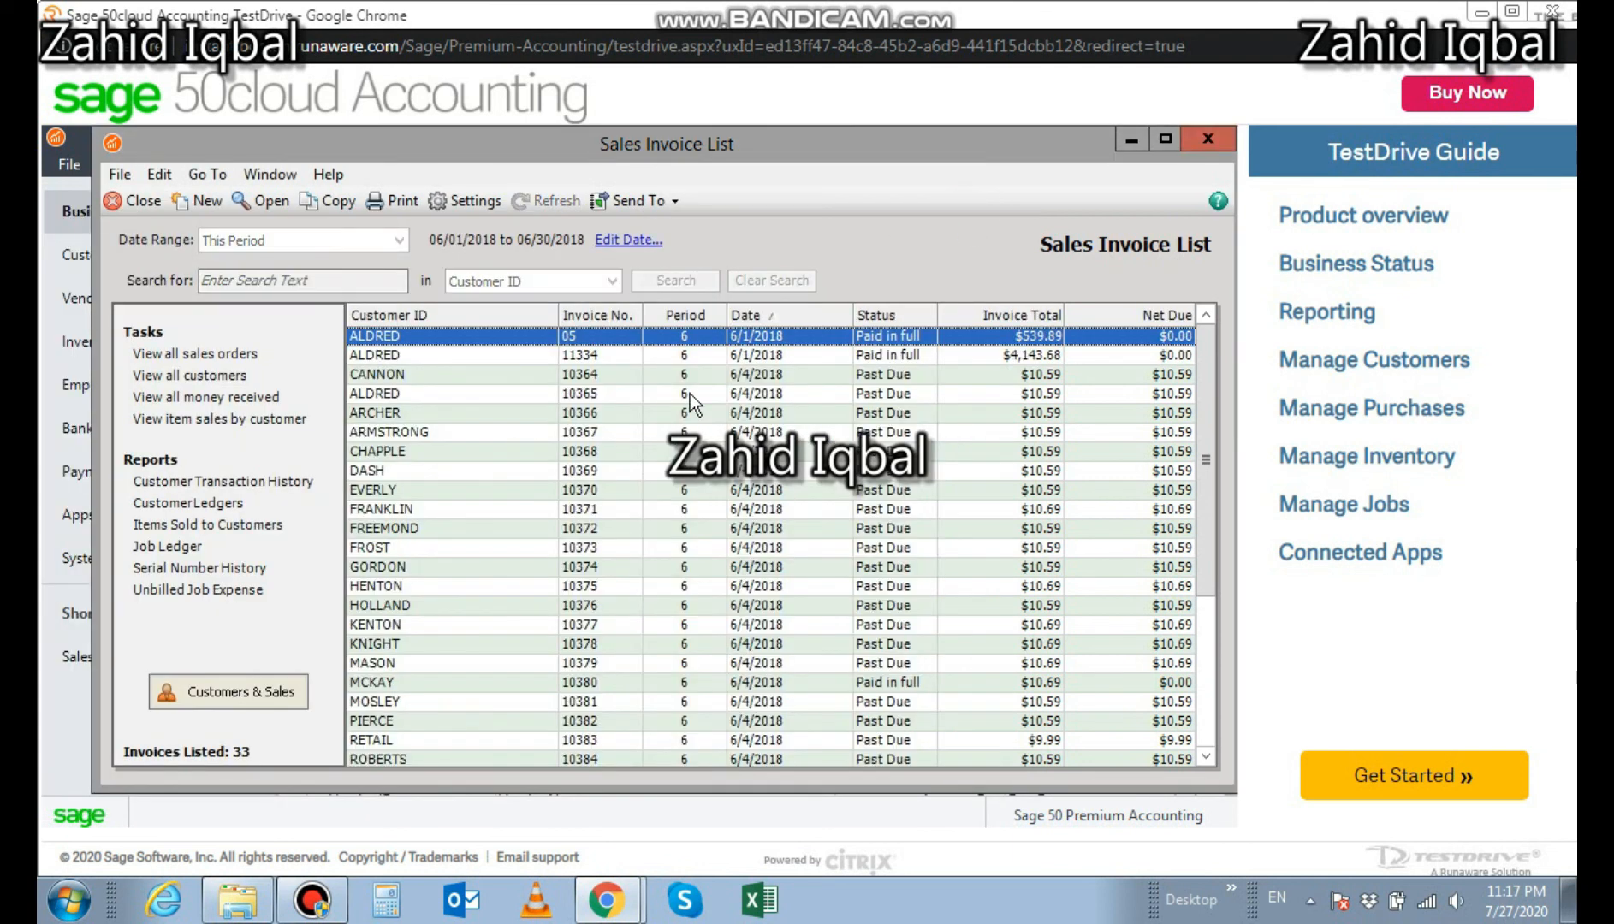
View the Sage 50 Accounting Training-Urdu/Hindi playlist in the YouTube window, return to the Sage TestDrive, and close the Sales Invoice List
mouse_move(606, 899)
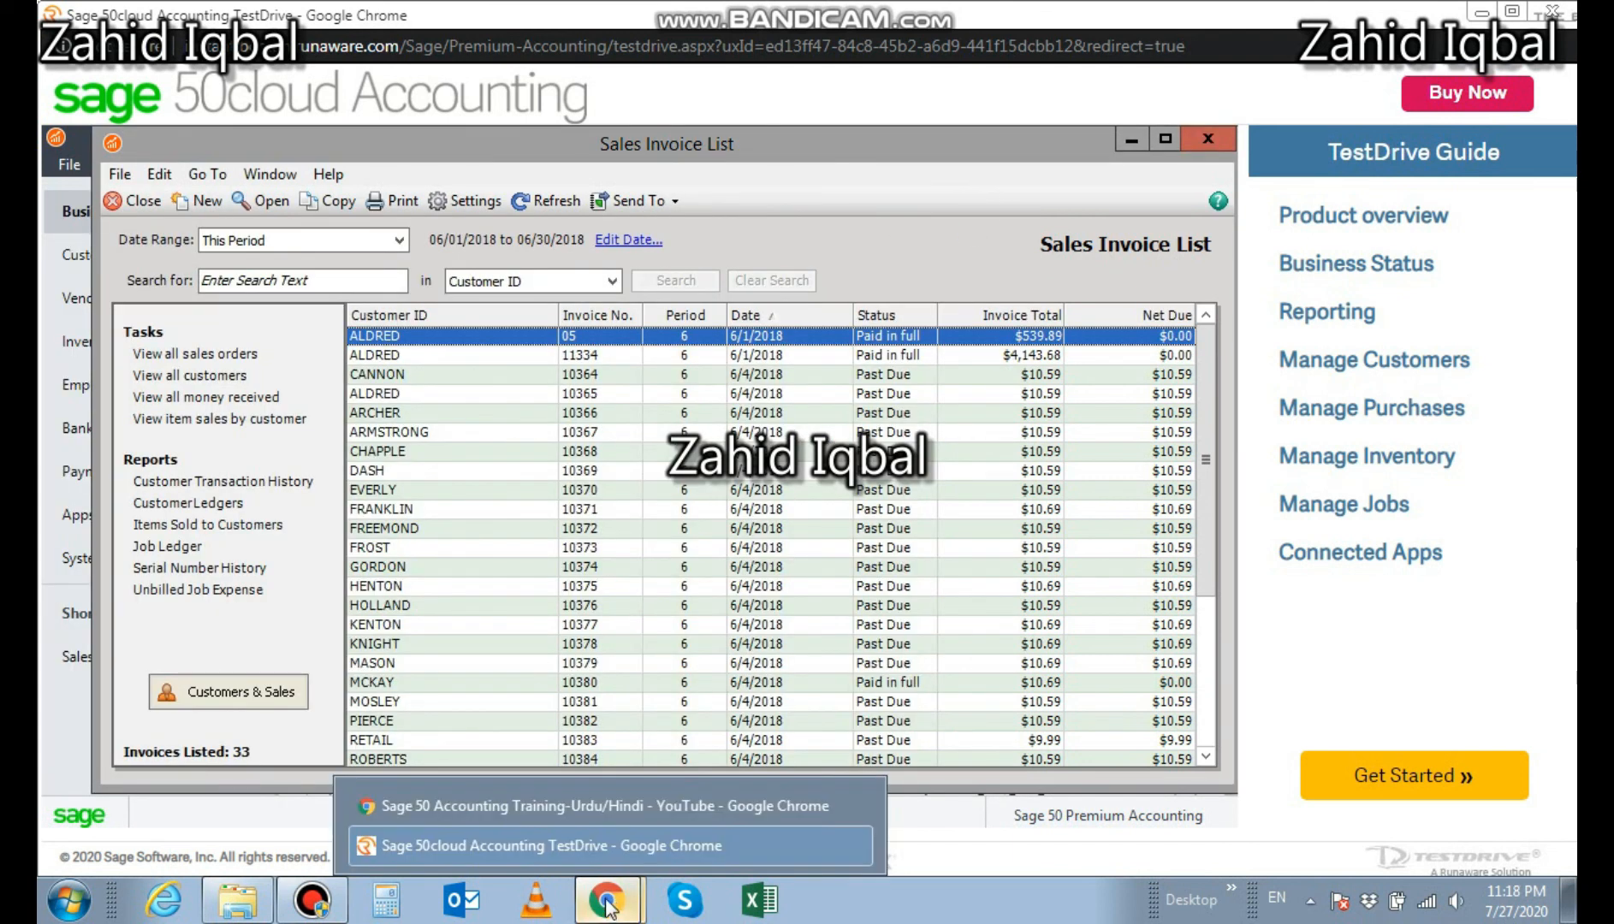
left_click(533, 820)
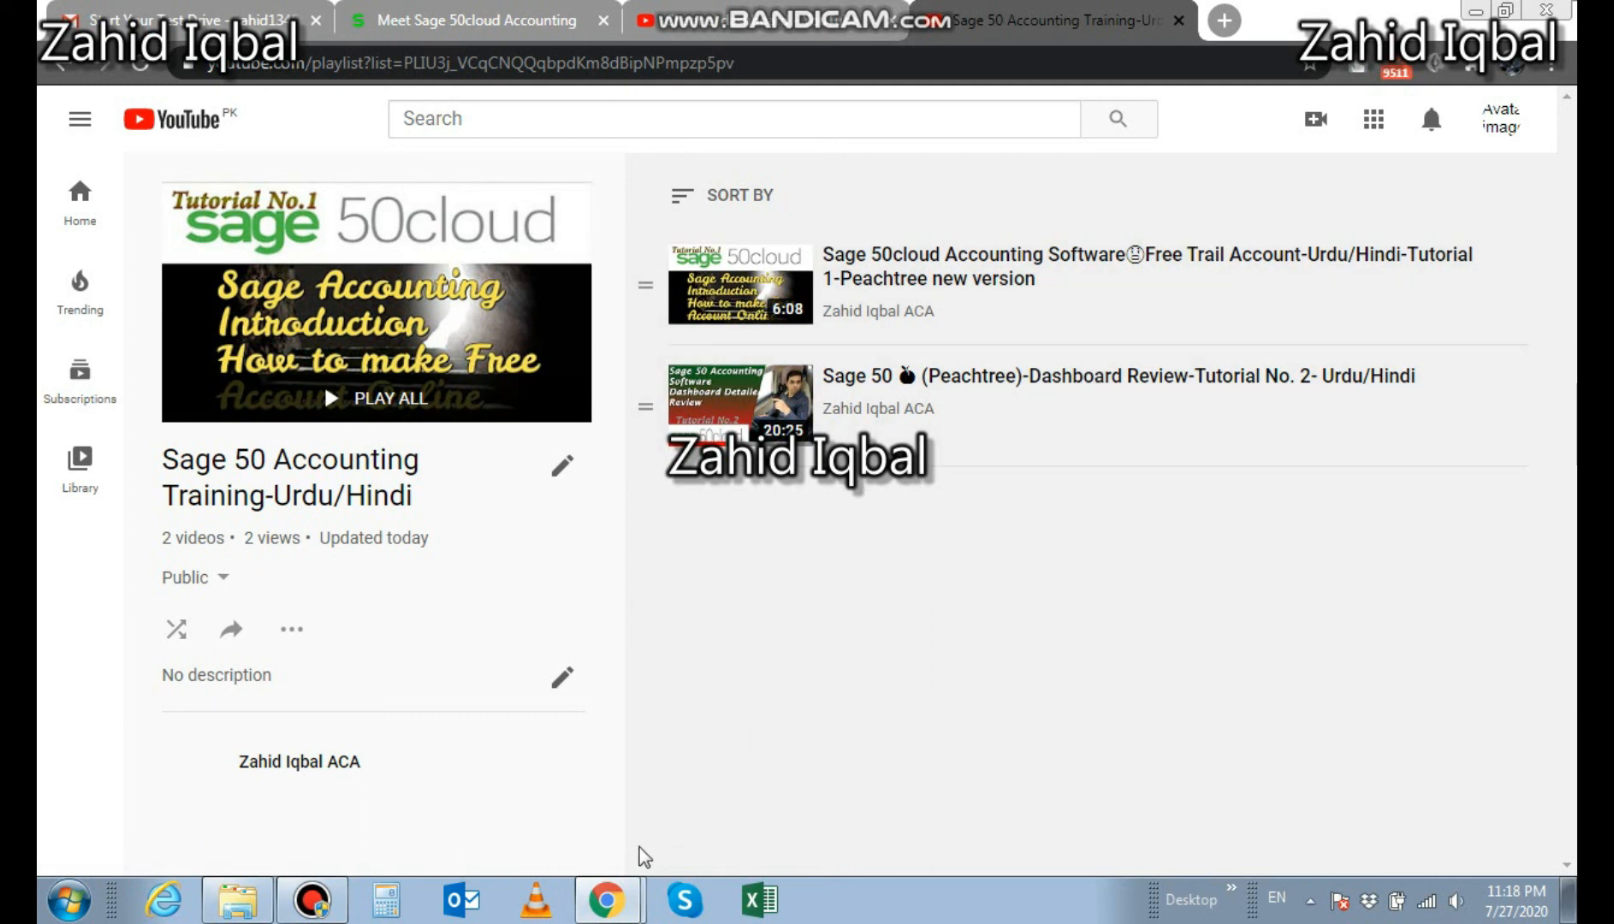
mouse_move(606, 898)
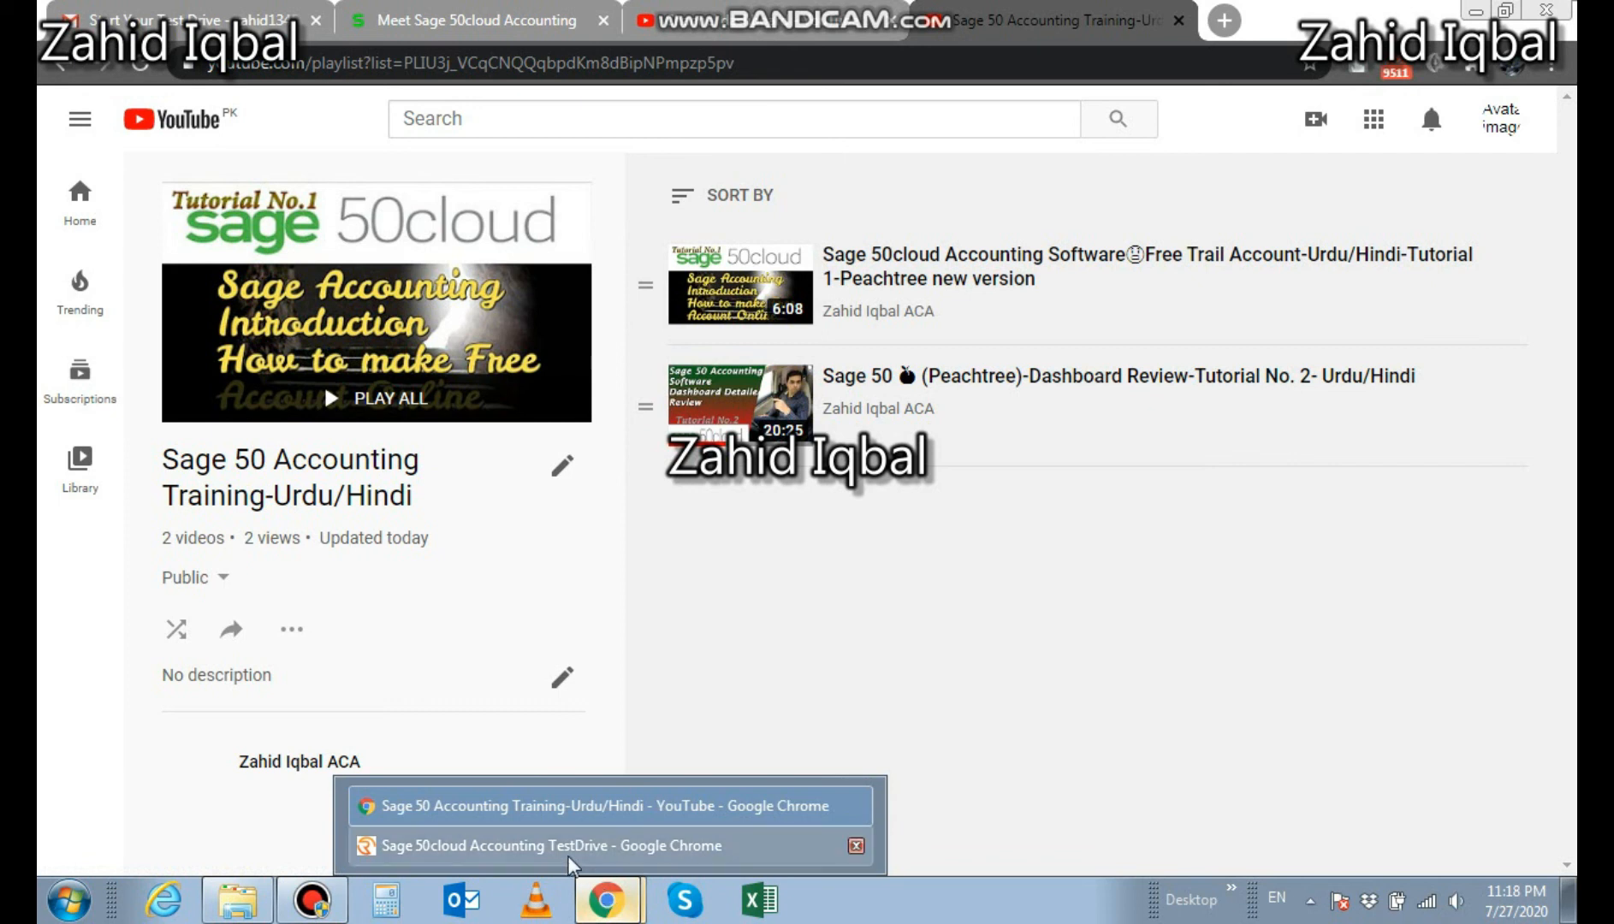
left_click(548, 845)
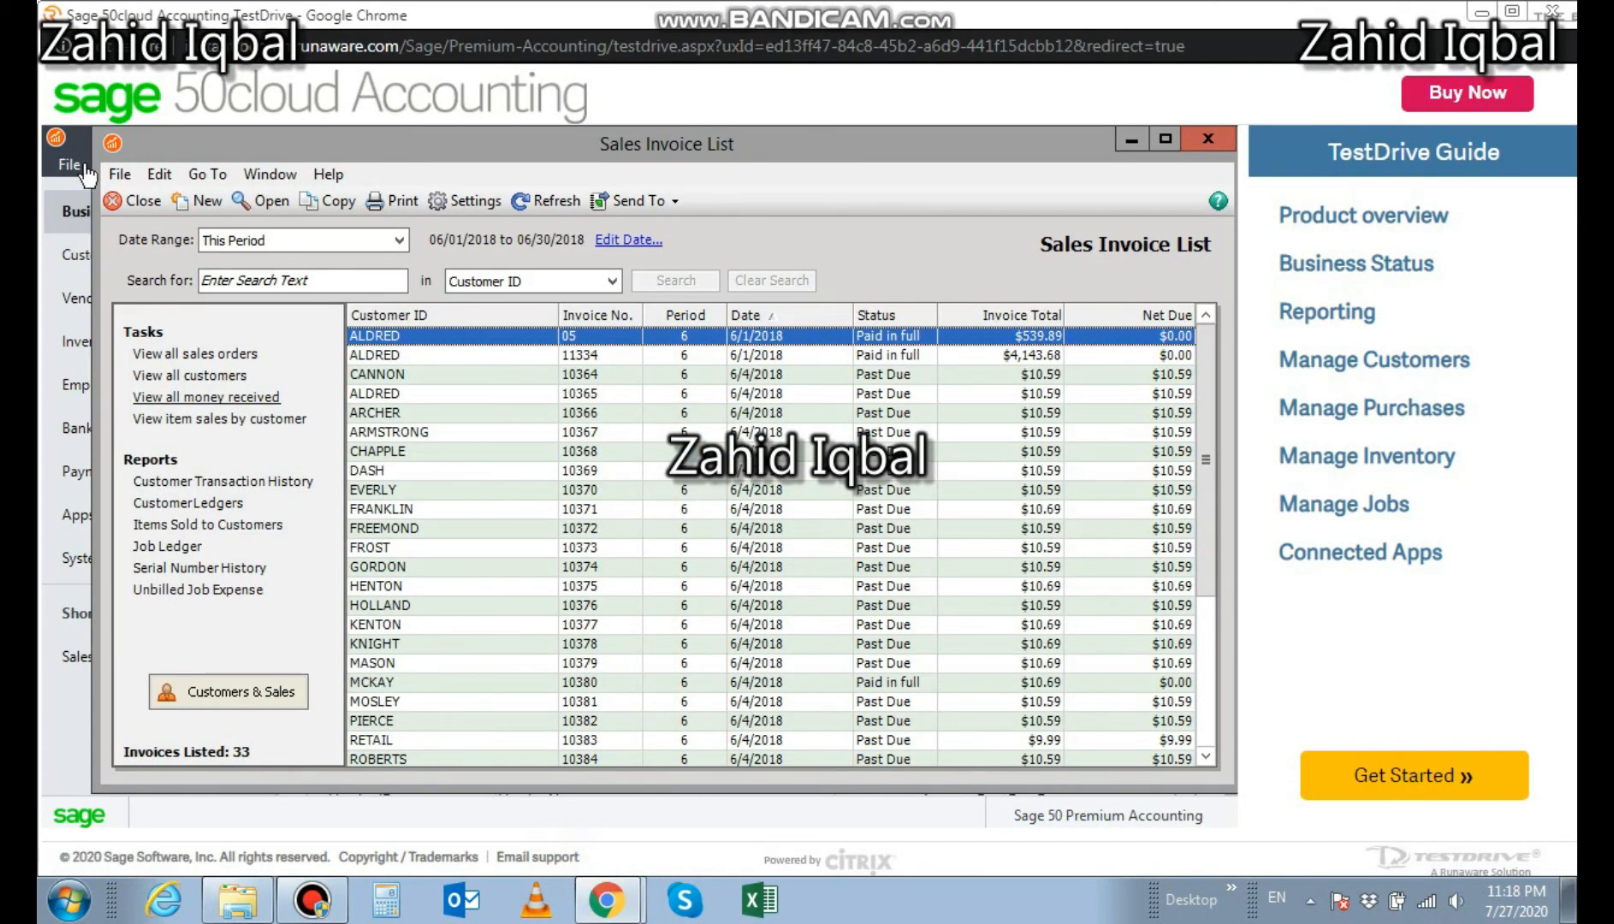
left_click(119, 205)
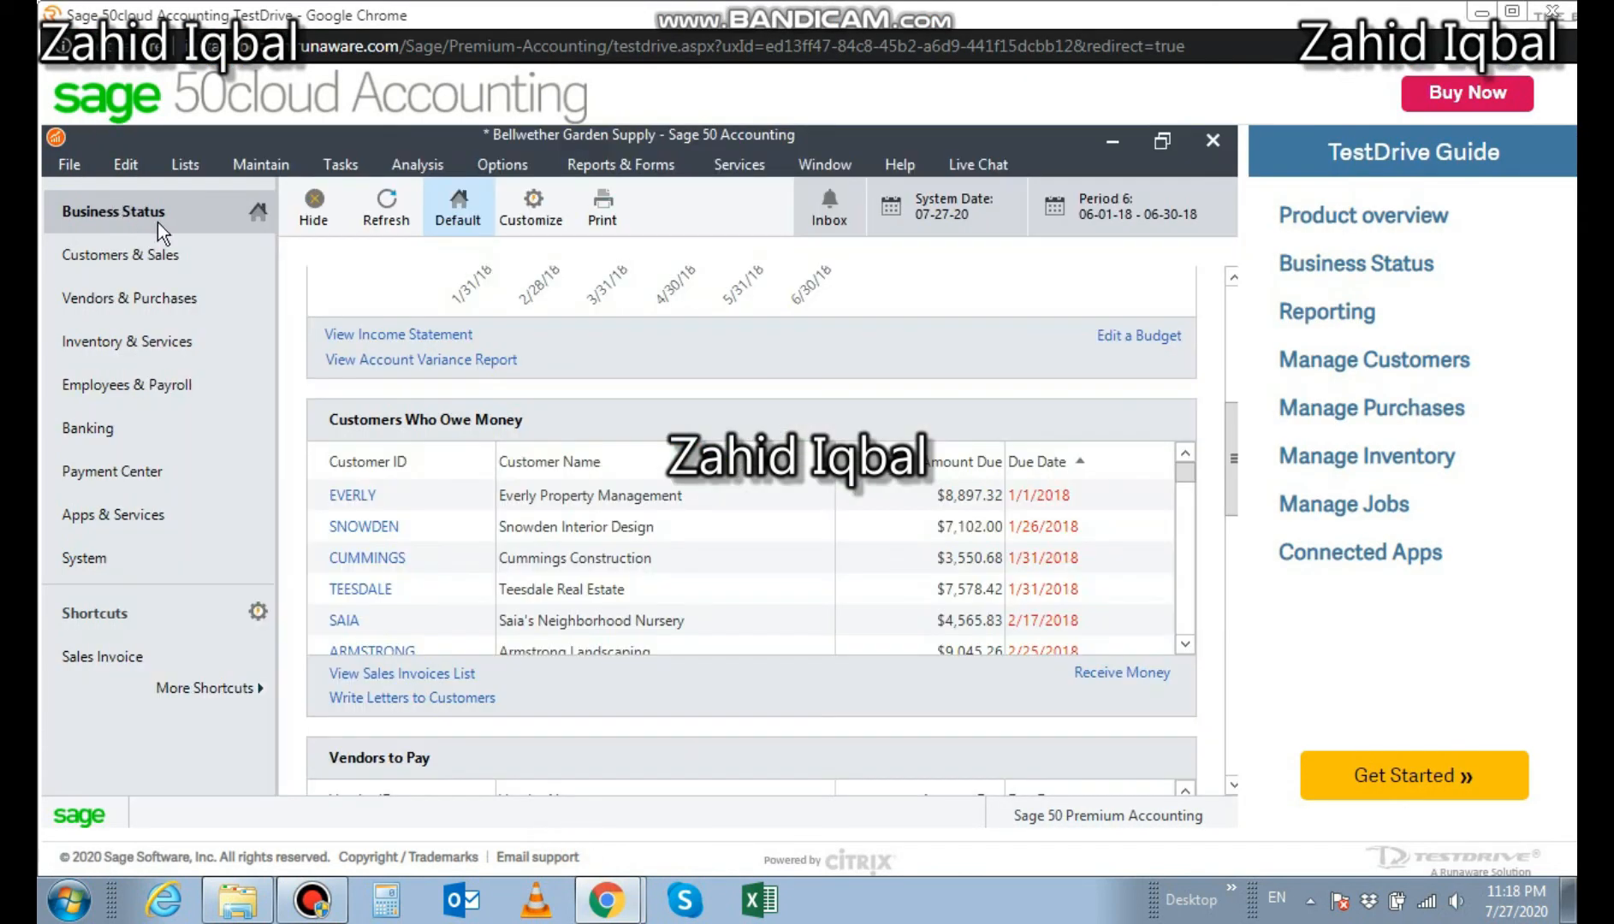